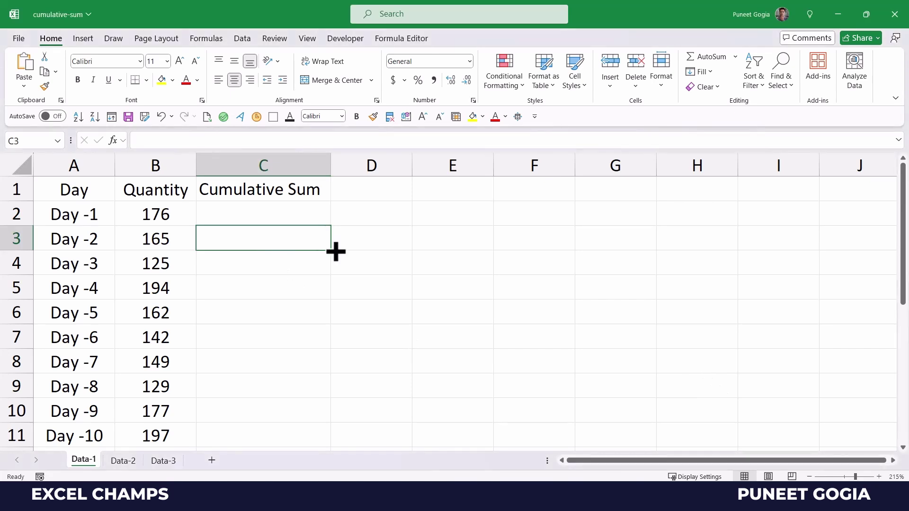
- Start C3's formula as =SUM(B2:B3) using autocomplete and range selection
{"action": "type", "text": "=SUm"}
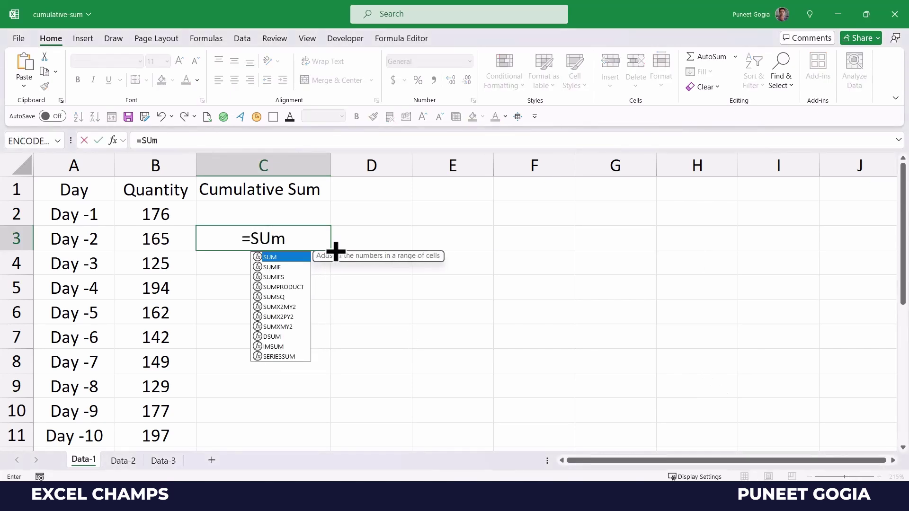
{"action": "key", "text": "Tab"}
{"action": "key", "text": "Left"}
{"action": "key", "text": "Up"}
{"action": "key", "text": "Down"}
{"action": "key", "text": "Up"}
{"action": "key", "text": "F8"}
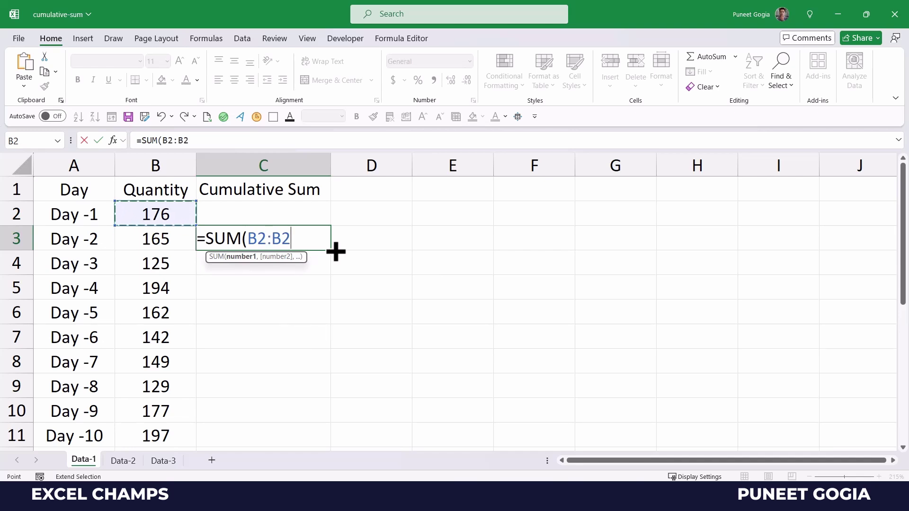
{"action": "key", "text": "Down"}
{"action": "type", "text": ")"}
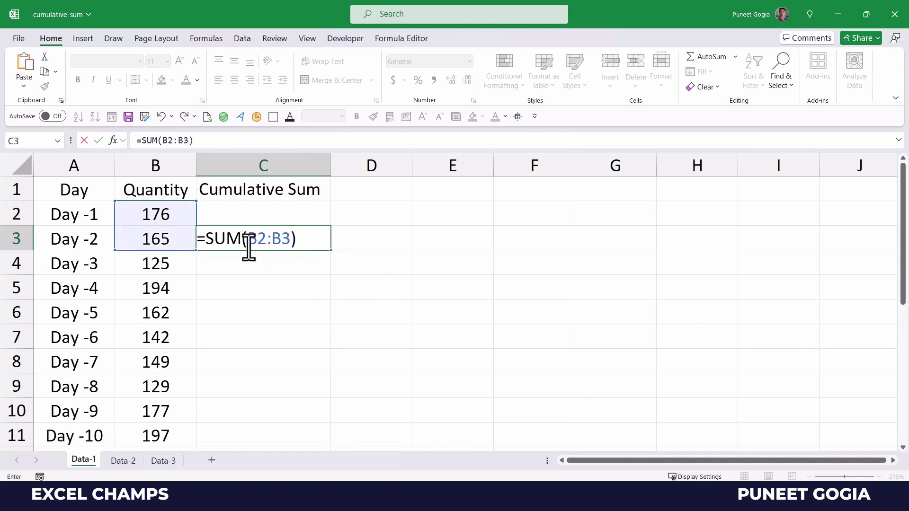
- Lock B2 as absolute so C3 reads =SUM($B$2:B3) (341), and copy it into C4
{"action": "left_click_drag", "start_coordinate": [256, 244], "coordinate": [264, 244]}
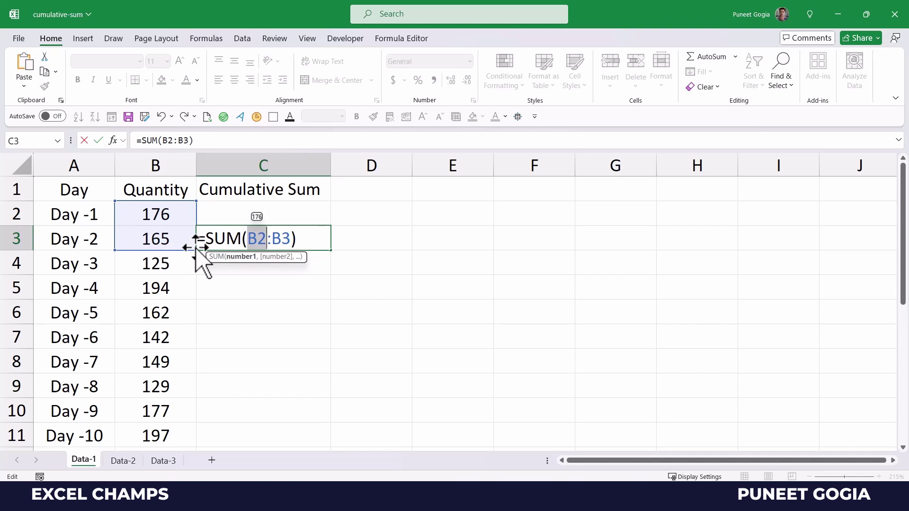
{"action": "key", "text": "F4"}
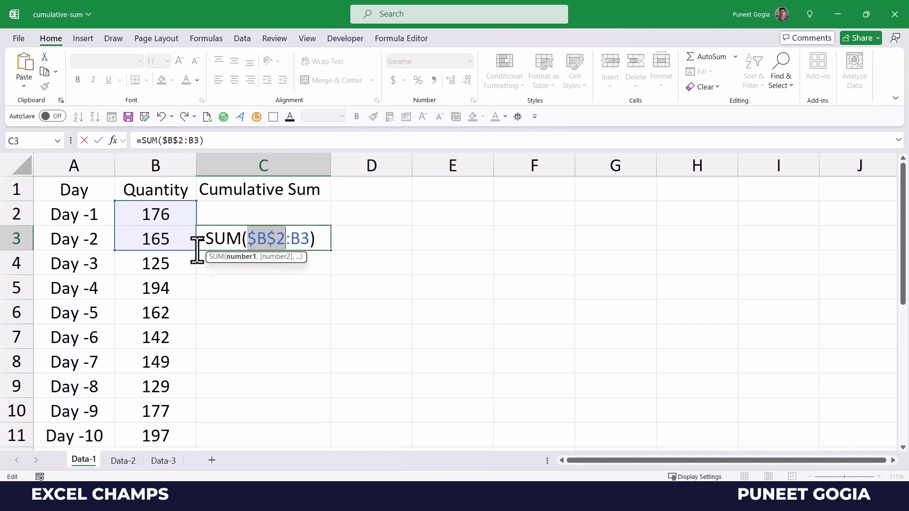
{"action": "key", "text": "Return"}
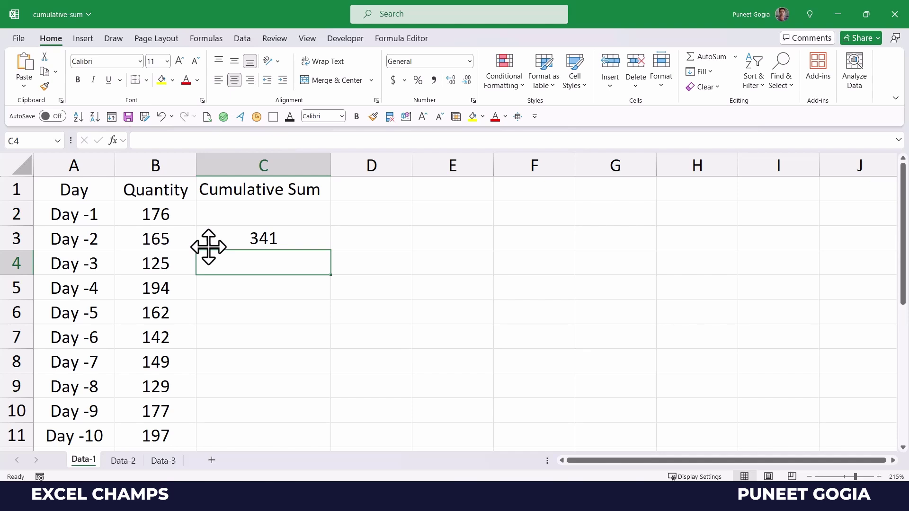
{"action": "key", "text": "ctrl+d"}
- Check C4's formula, then fill the running-total SUM down through C11, reaching 1616
{"action": "double_click", "coordinate": [237, 264]}
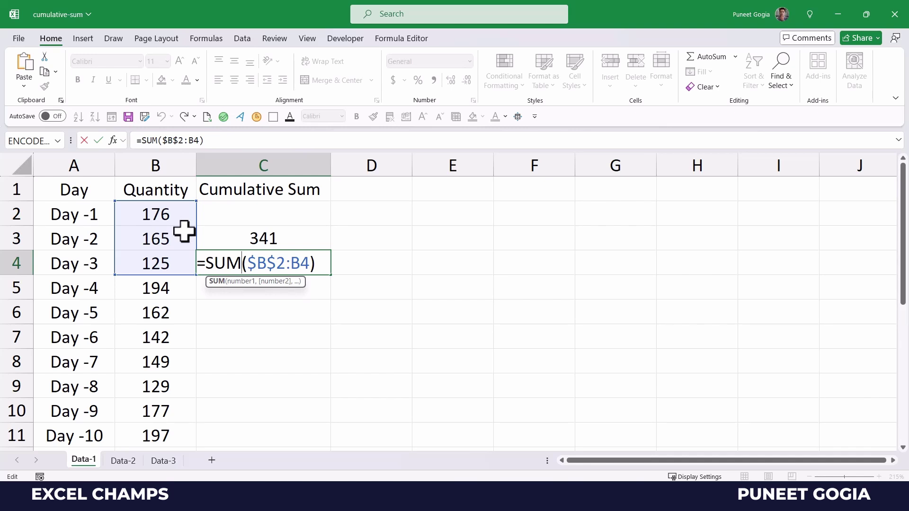
{"action": "key", "text": "Return"}
{"action": "key", "text": "Down"}
{"action": "key", "text": "Down"}
{"action": "key", "text": "Down"}
{"action": "key", "text": "Down"}
{"action": "key", "text": "Down"}
{"action": "key", "text": "Down"}
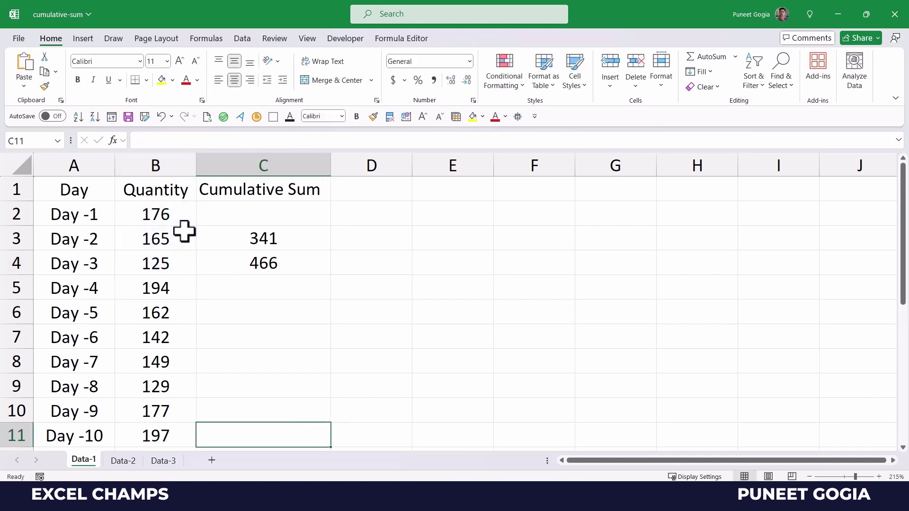
{"action": "key", "text": "ctrl+shift+Up"}
{"action": "key", "text": "ctrl+d"}
{"action": "key", "text": "Up"}
{"action": "key", "text": "Up"}
{"action": "key", "text": "Up"}
{"action": "key", "text": "Up"}
{"action": "key", "text": "Up"}
{"action": "key", "text": "Up"}
{"action": "key", "text": "Up"}
{"action": "key", "text": "Up"}
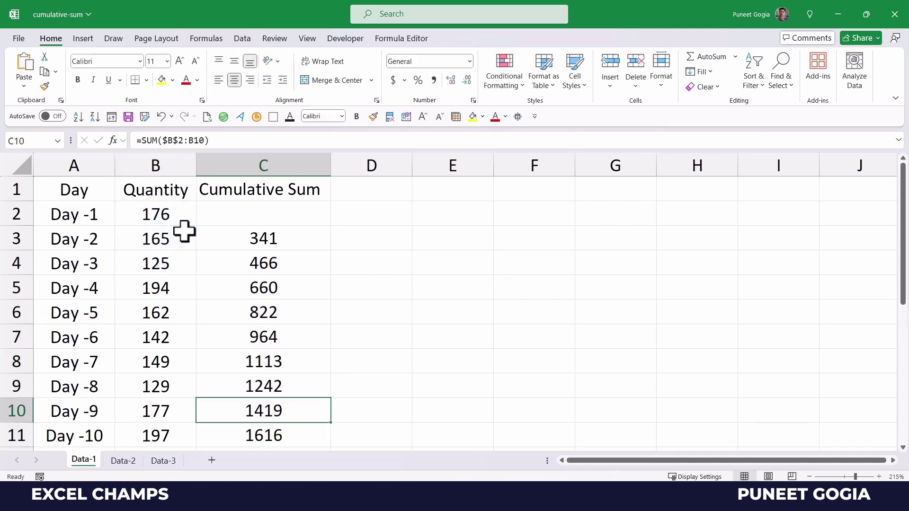
{"action": "key", "text": "Up"}
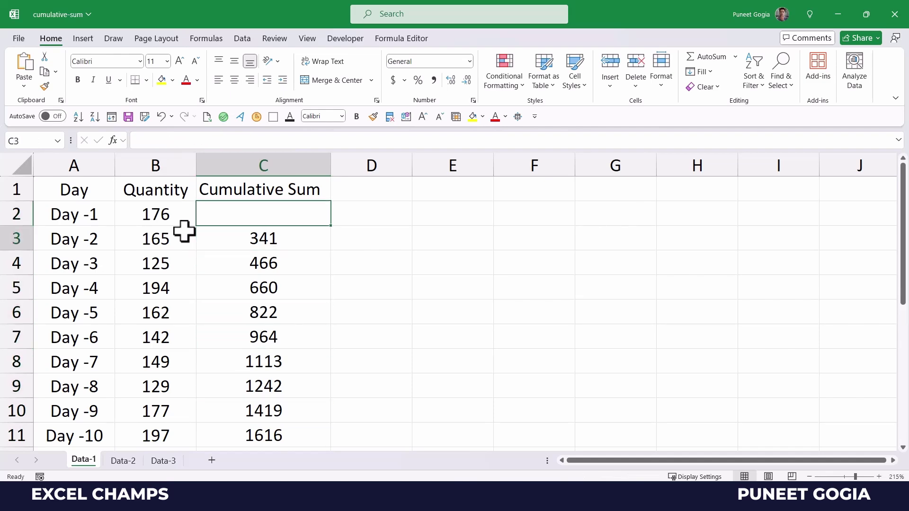
{"action": "key", "text": "Down"}
{"action": "key", "text": "Down"}
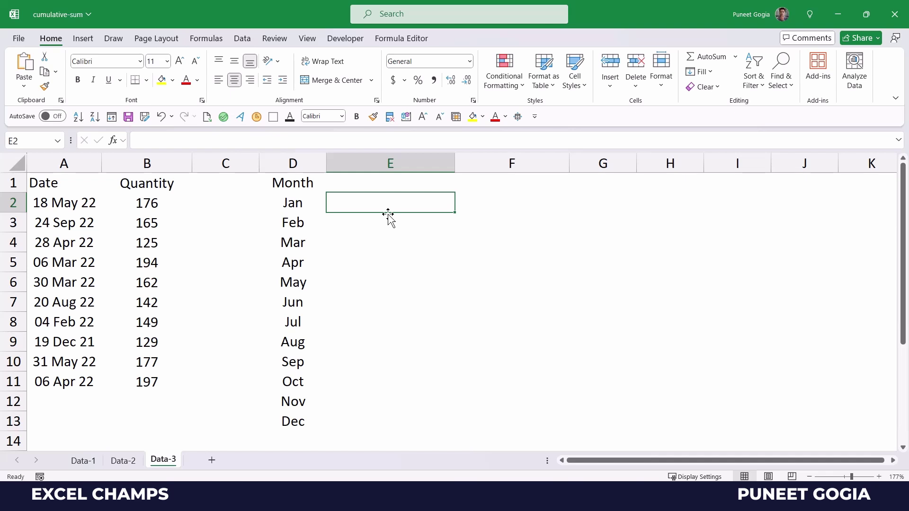
- Start E2's formula as =SUMPRODUCT(TEXT(A2:A11 using autocomplete
{"action": "type", "text": "=Sum"}
{"action": "key", "text": "Down"}
{"action": "key", "text": "Down"}
{"action": "key", "text": "Down"}
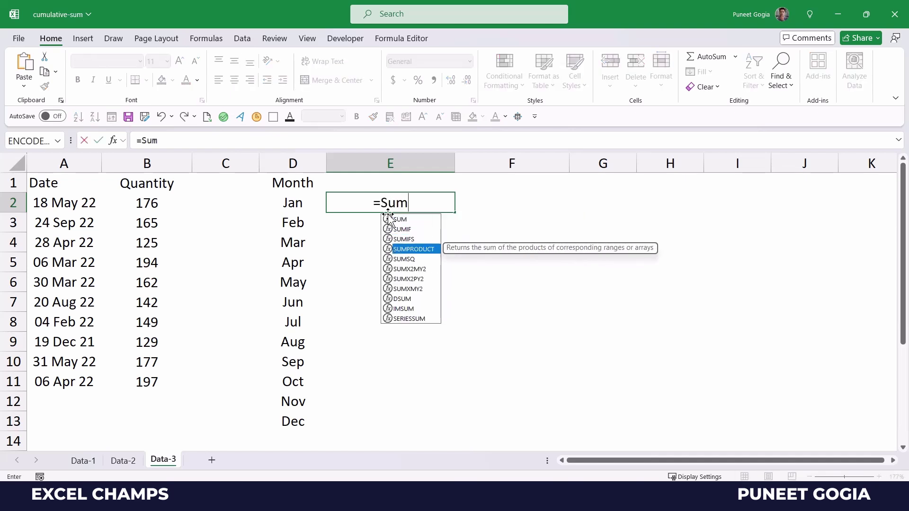
{"action": "key", "text": "Tab"}
{"action": "type", "text": "Tex"}
{"action": "key", "text": "alt+t"}
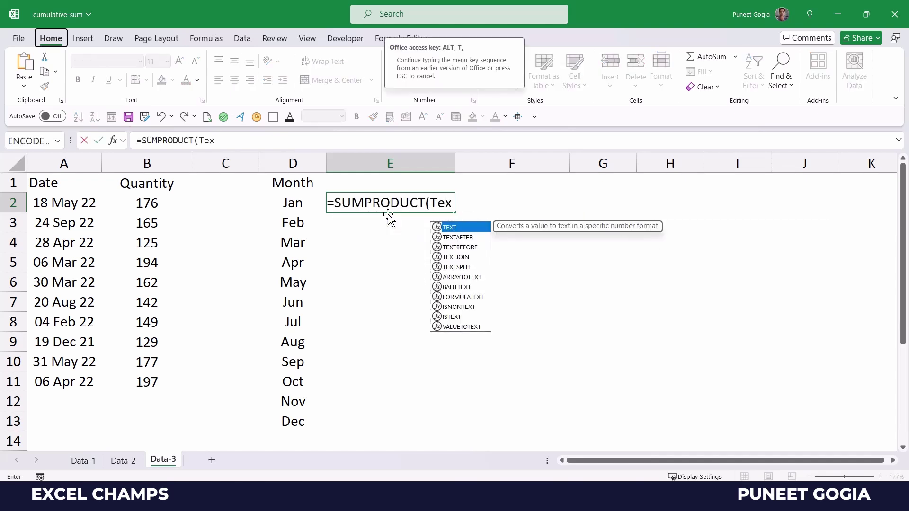
{"action": "double_click", "coordinate": [454, 228]}
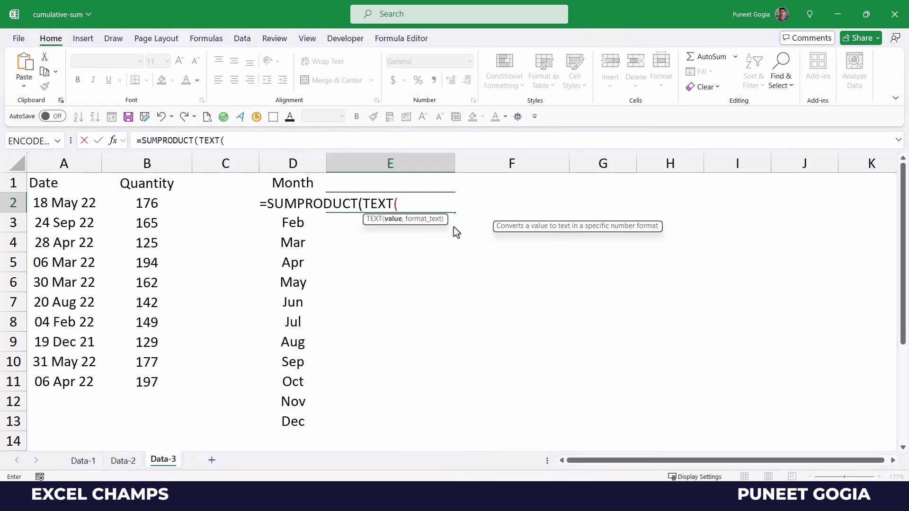
{"action": "key", "text": "Left"}
{"action": "key", "text": "Left"}
{"action": "key", "text": "Left"}
{"action": "key", "text": "Left"}
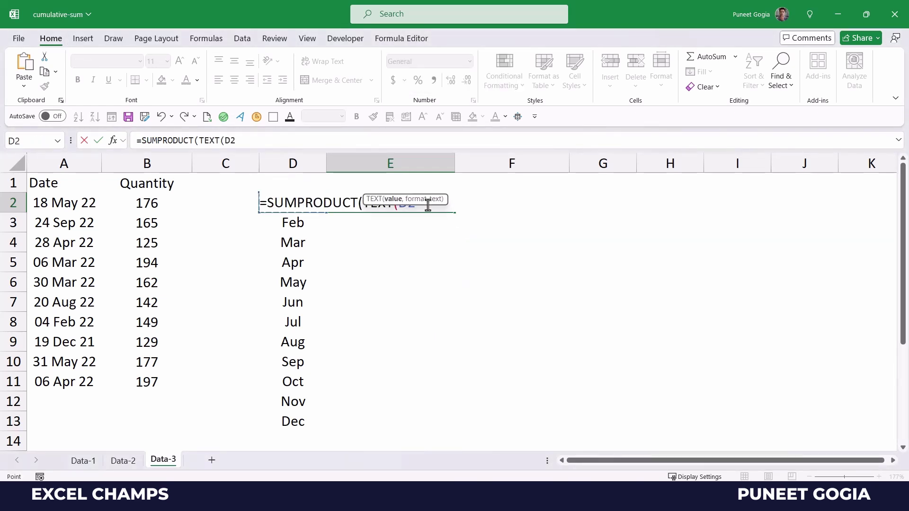
{"action": "key", "text": "ctrl+shift+Down"}
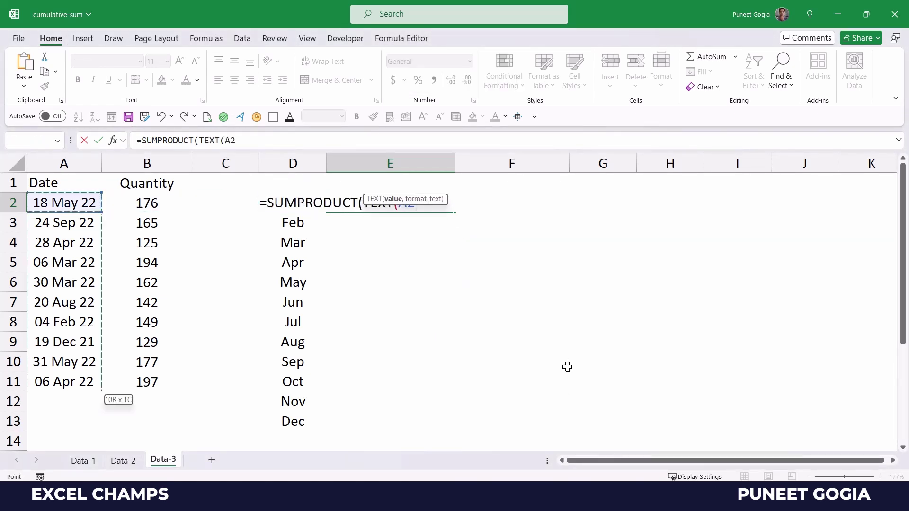
- Finish with the "MMM" format compared against D2, so E2 shows 0 for Jan
{"action": "type", "text": ",\""}
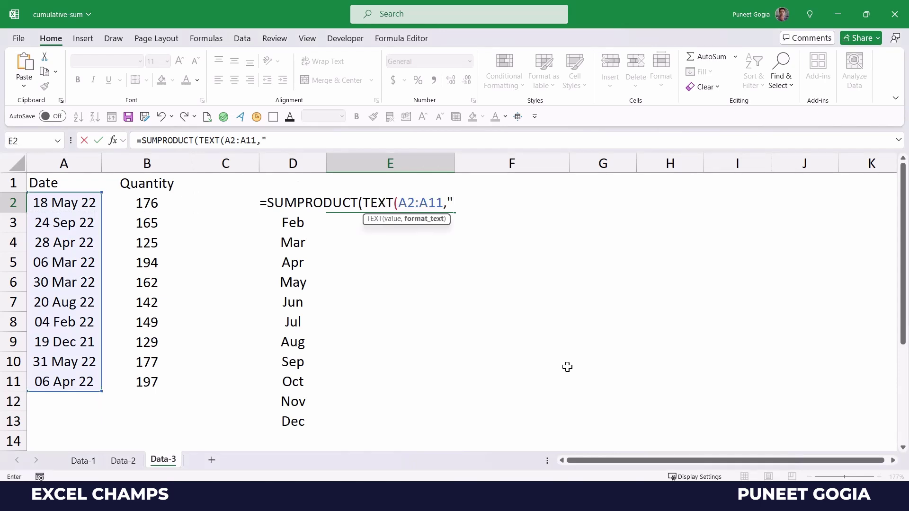
{"action": "type", "text": "\","}
{"action": "type", "text": "MMM"}
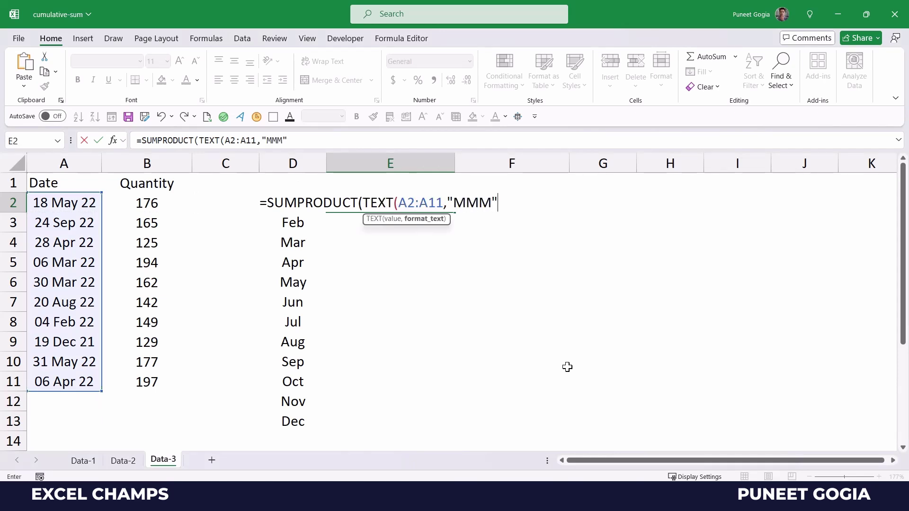
{"action": "type", "text": ")"}
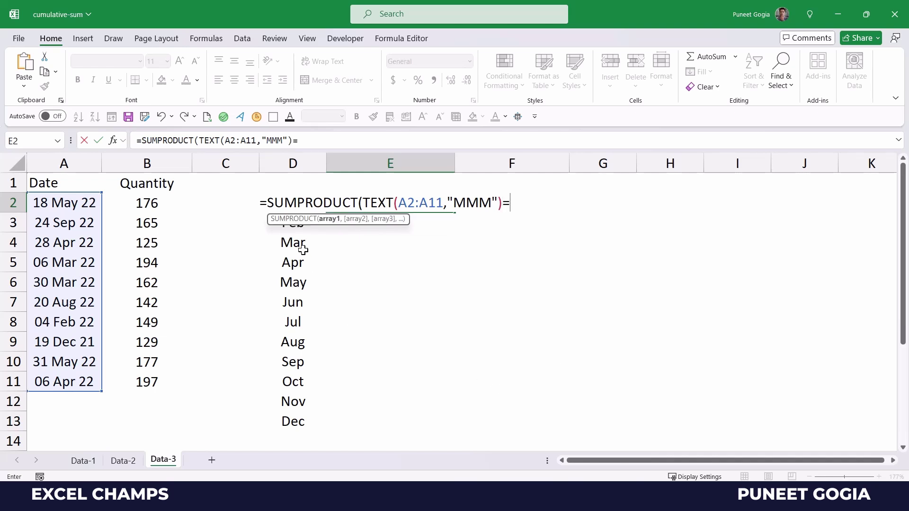
{"action": "type", "text": "="}
{"action": "key", "text": "Left"}
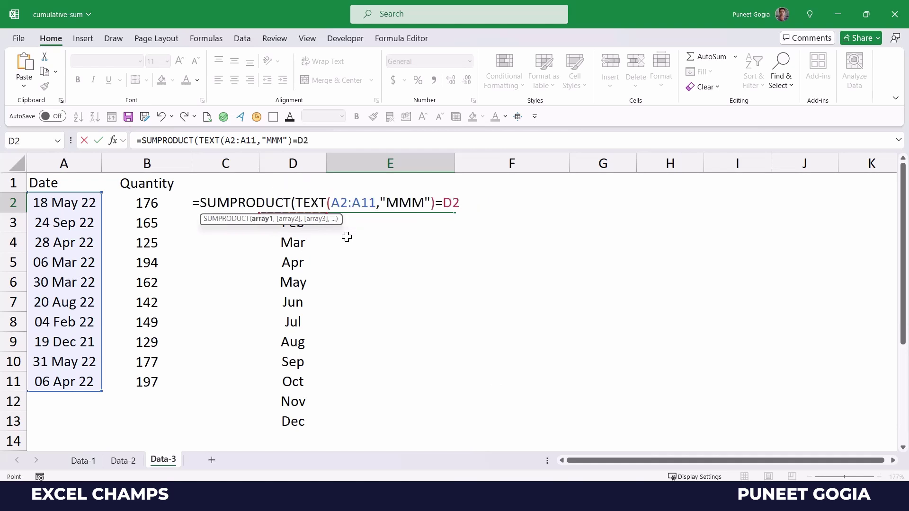
{"action": "type", "text": ")"}
{"action": "key", "text": "Return"}
{"action": "key", "text": "Up"}
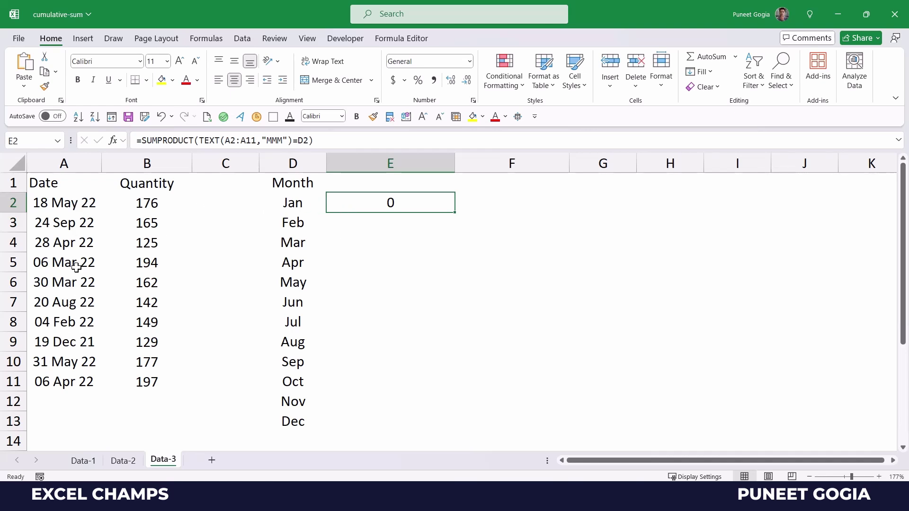
{"action": "left_click", "coordinate": [299, 205]}
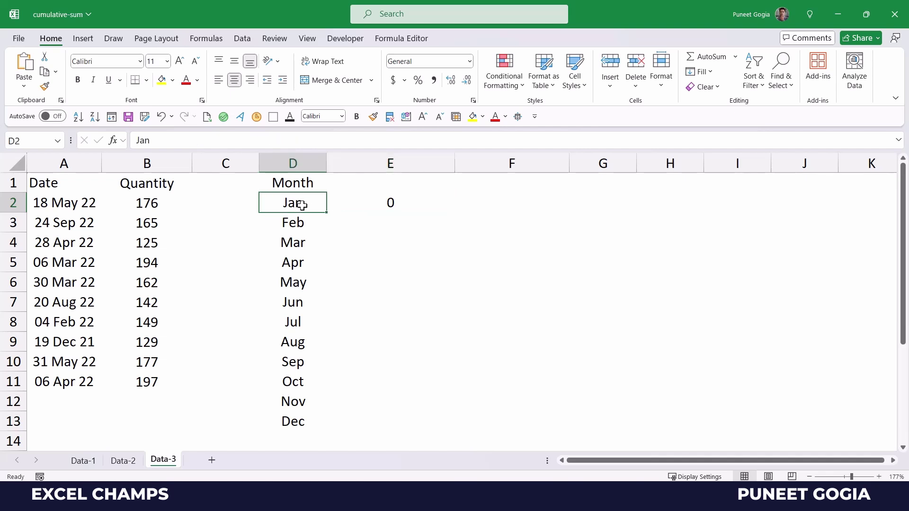
{"action": "left_click", "coordinate": [383, 197]}
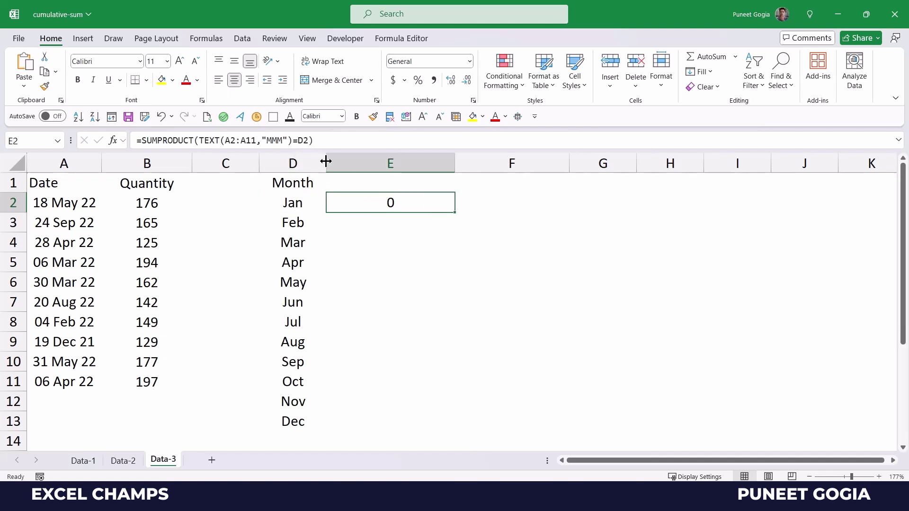
{"action": "left_click_drag", "start_coordinate": [201, 140], "coordinate": [308, 140]}
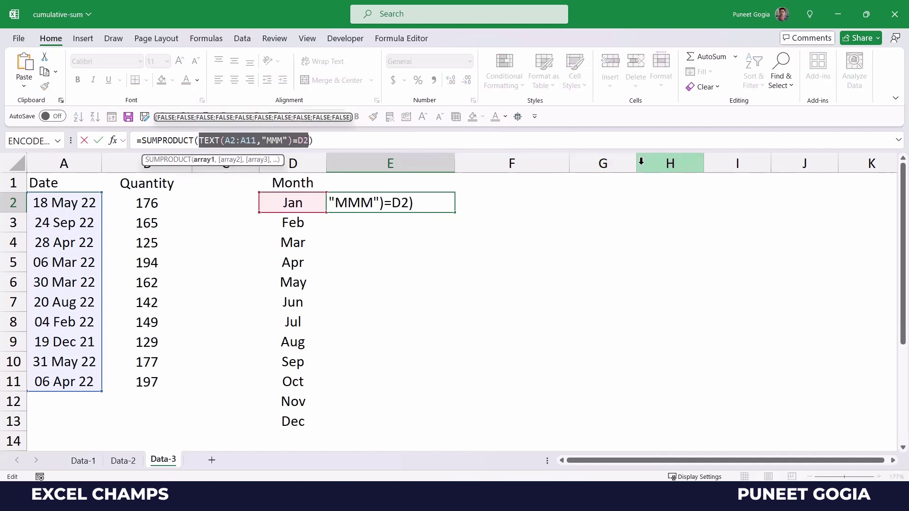
{"action": "key", "text": "F9"}
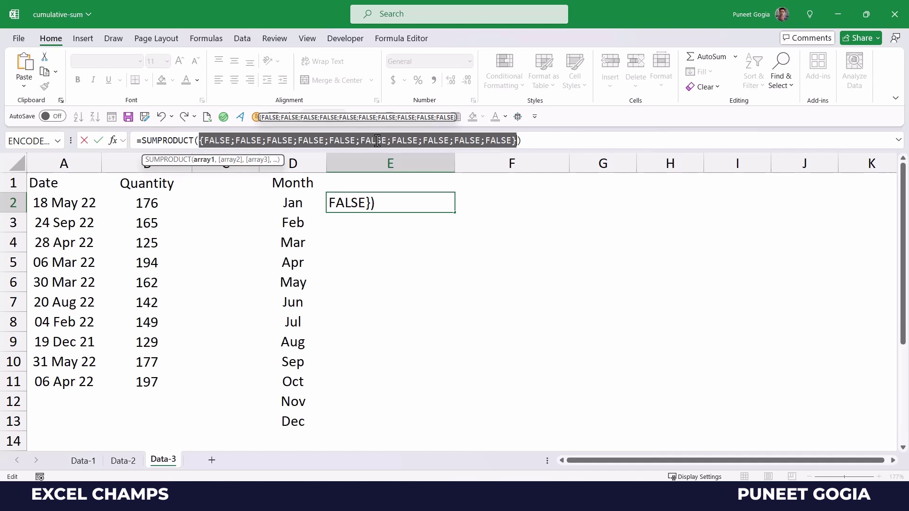
{"action": "key", "text": "Escape"}
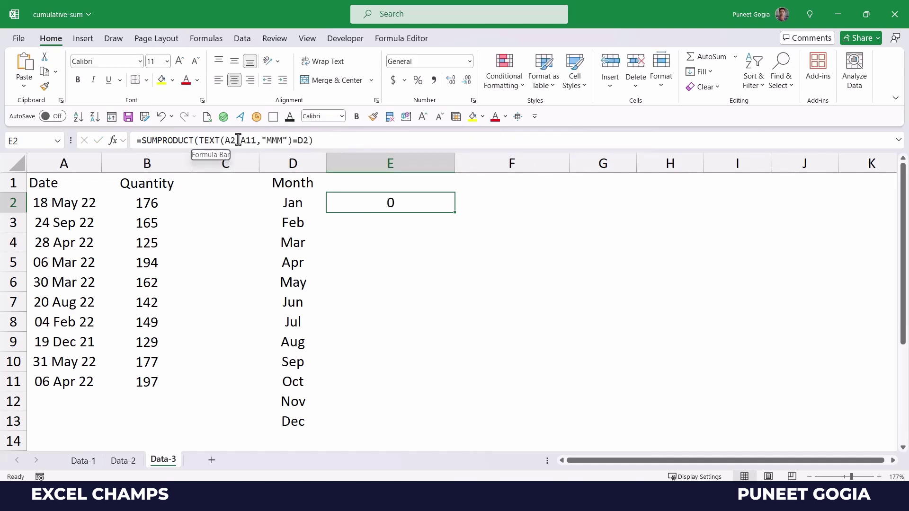
- Insert -- before the month comparison and fix the parentheses, giving =SUMPRODUCT(--(TEXT(A2:A11,"MMM")=D2))
{"action": "left_click", "coordinate": [203, 140]}
{"action": "left_click", "coordinate": [264, 141]}
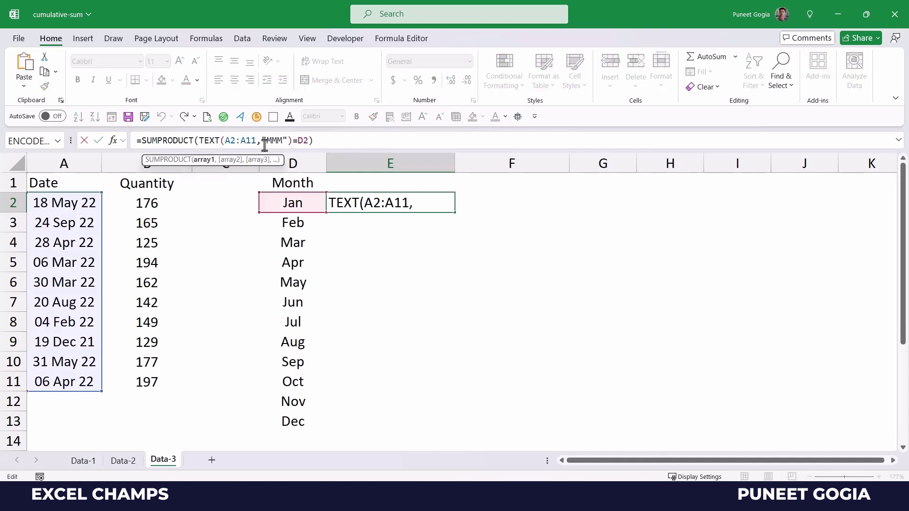
{"action": "left_click", "coordinate": [317, 141]}
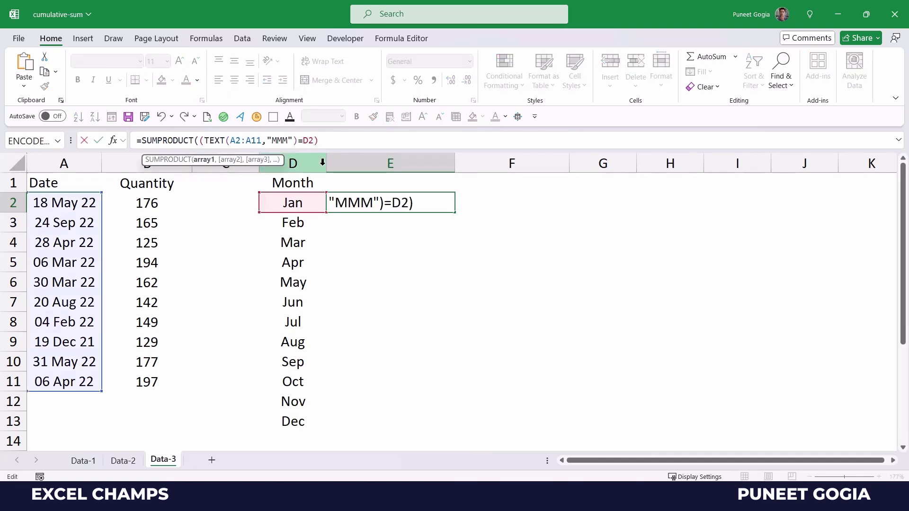
{"action": "type", "text": "_"}
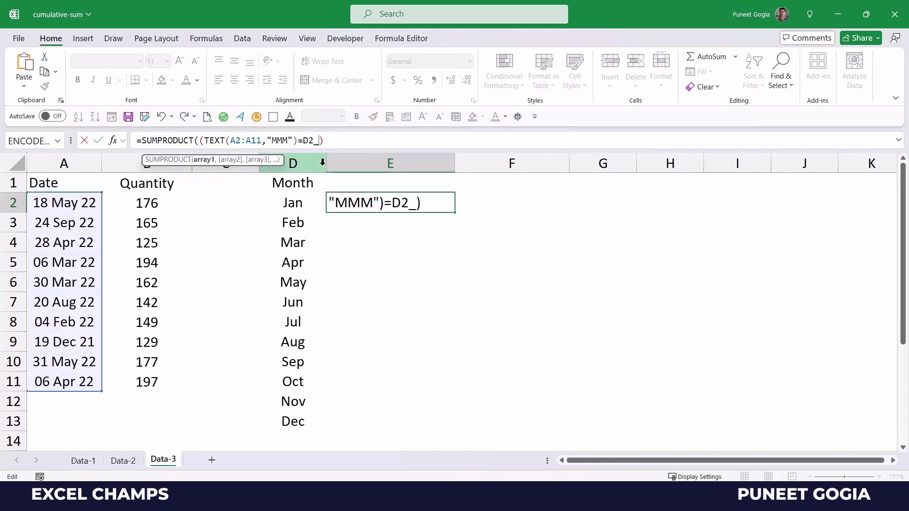
{"action": "left_click", "coordinate": [201, 140]}
{"action": "type", "text": "--"}
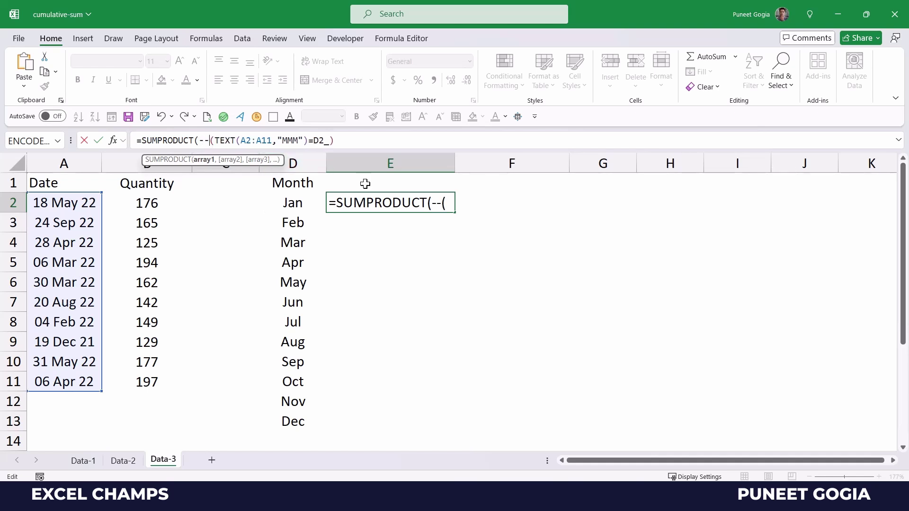
{"action": "key", "text": "Return"}
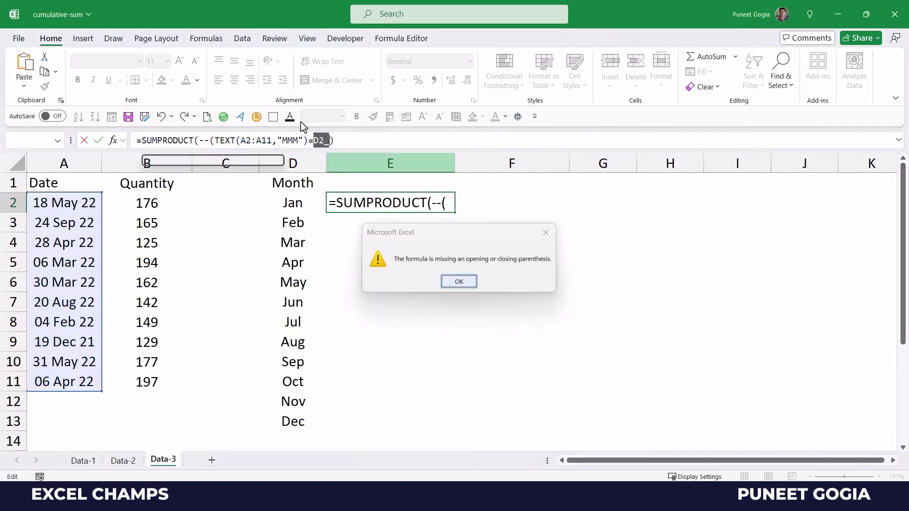
{"action": "key", "text": "Return"}
{"action": "left_click", "coordinate": [334, 143]}
{"action": "key", "text": "BackSpace"}
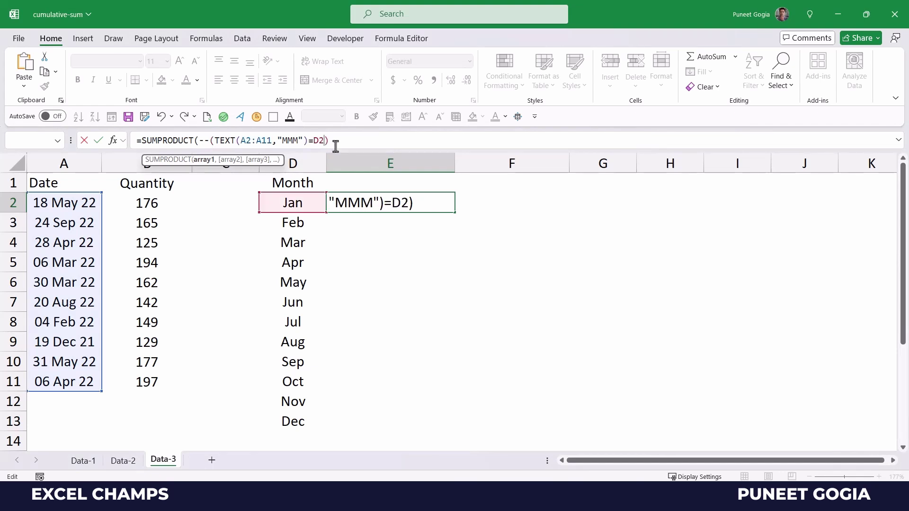
{"action": "type", "text": ")"}
{"action": "key", "text": "Return"}
- Preview the month-matching part of E2's formula with F9, then restore it
{"action": "left_click", "coordinate": [355, 201]}
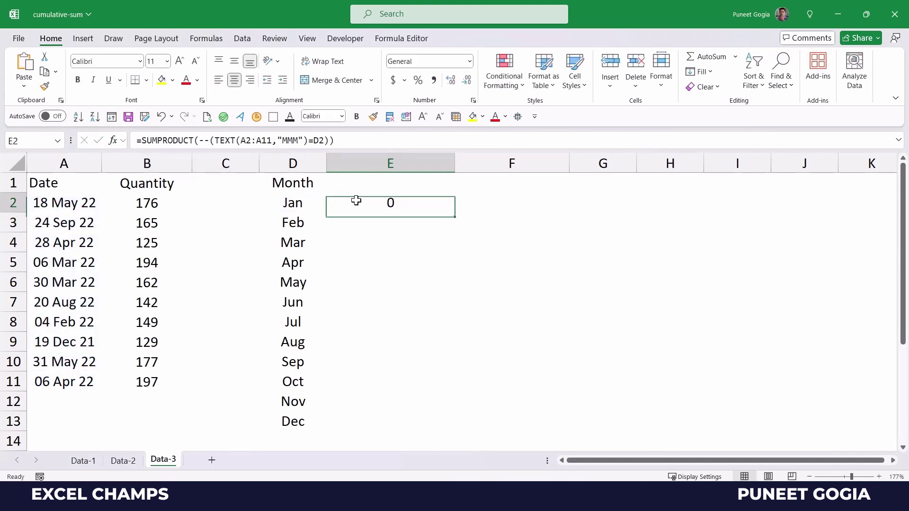
{"action": "left_click_drag", "start_coordinate": [200, 140], "coordinate": [330, 141]}
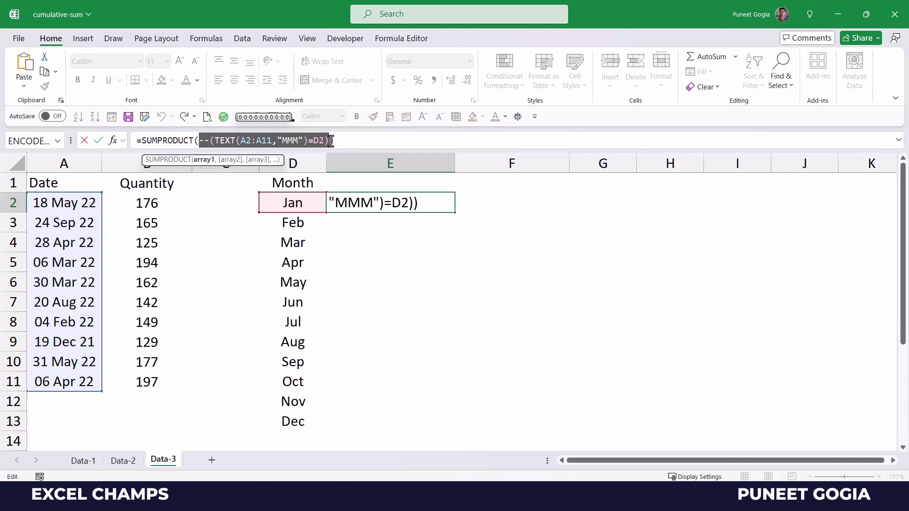
{"action": "key", "text": "F9"}
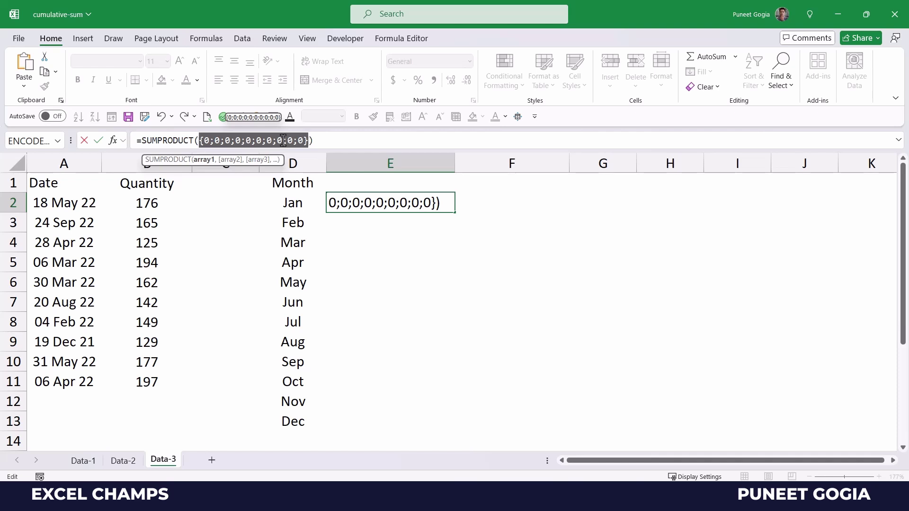
{"action": "key", "text": "Escape"}
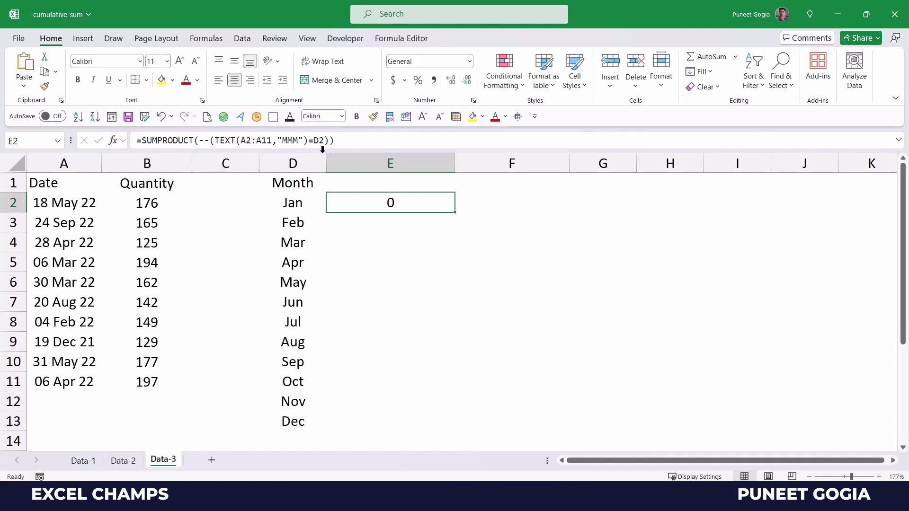
- Add $B$2:$B$11 as E2's second array and make the date range $A$2:$A$11 absolute
{"action": "left_click", "coordinate": [329, 140]}
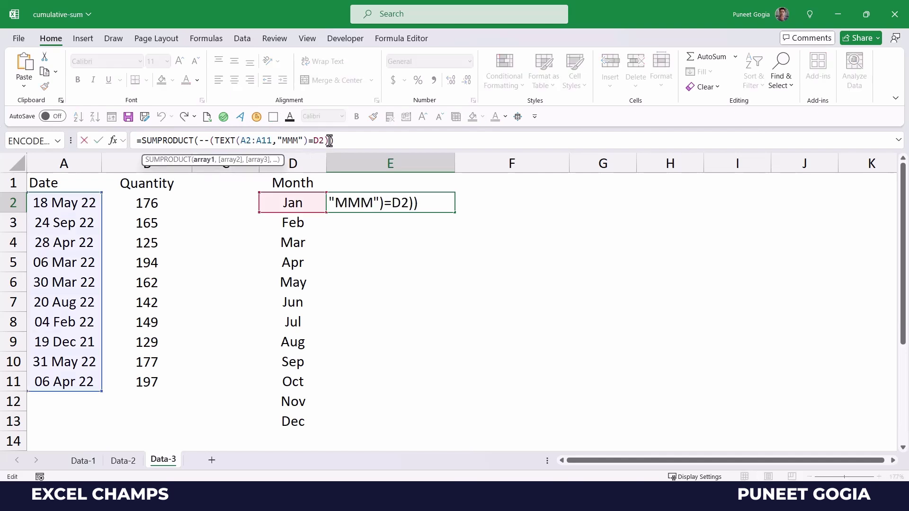
{"action": "type", "text": ","}
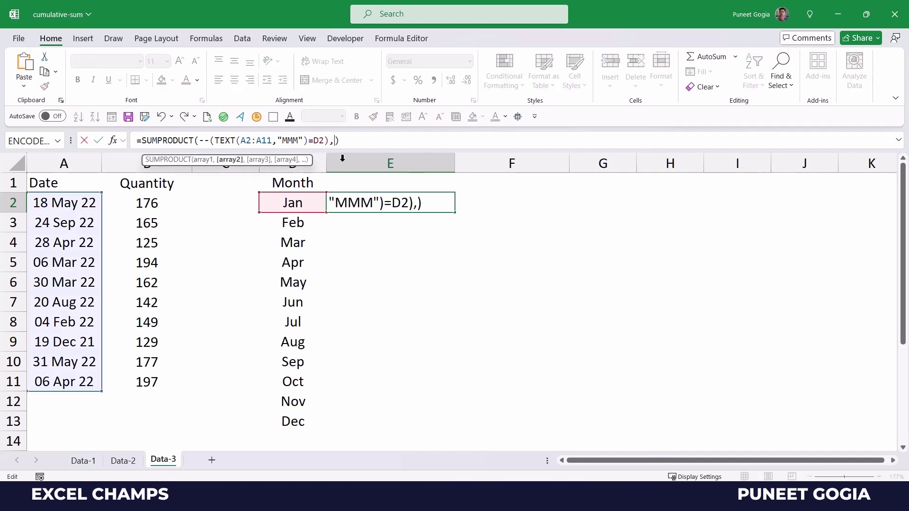
{"action": "left_click_drag", "start_coordinate": [142, 203], "coordinate": [142, 382]}
{"action": "left_click_drag", "start_coordinate": [334, 140], "coordinate": [365, 142]}
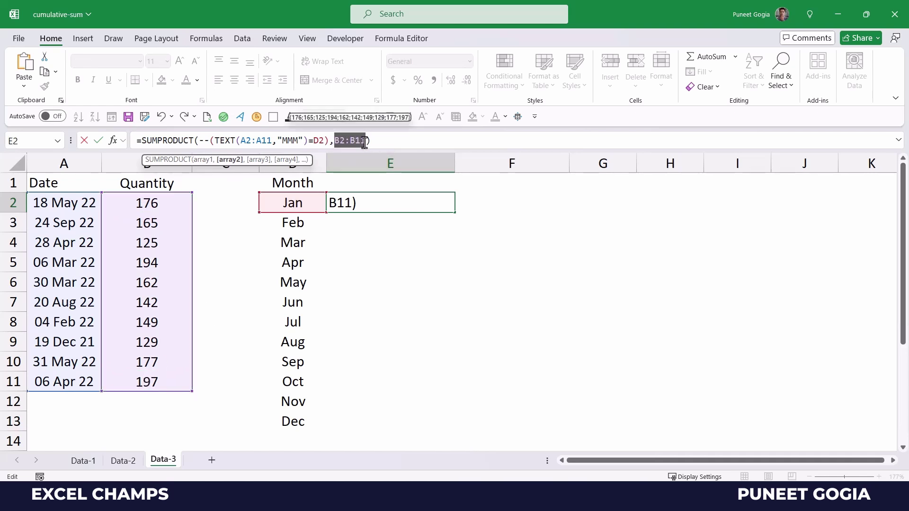
{"action": "key", "text": "F4"}
{"action": "left_click_drag", "start_coordinate": [324, 141], "coordinate": [245, 141]}
{"action": "key", "text": "F4"}
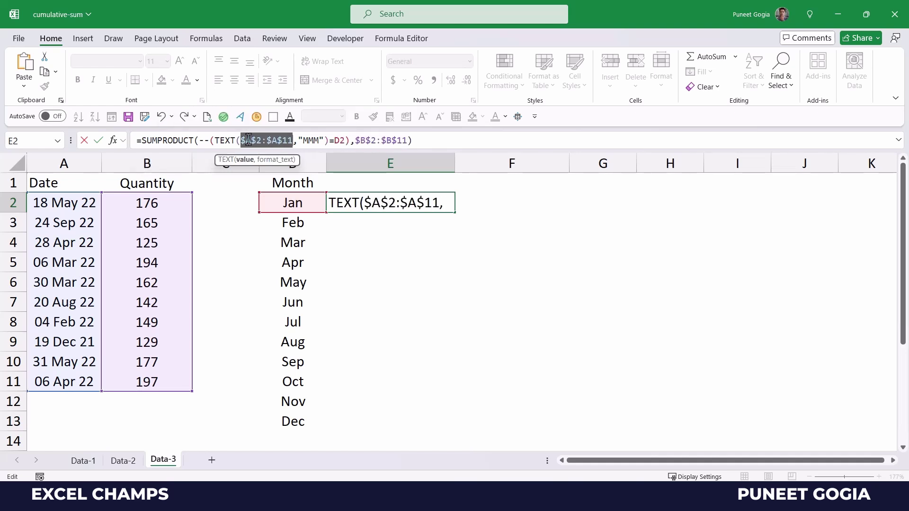
{"action": "left_click", "coordinate": [340, 141]}
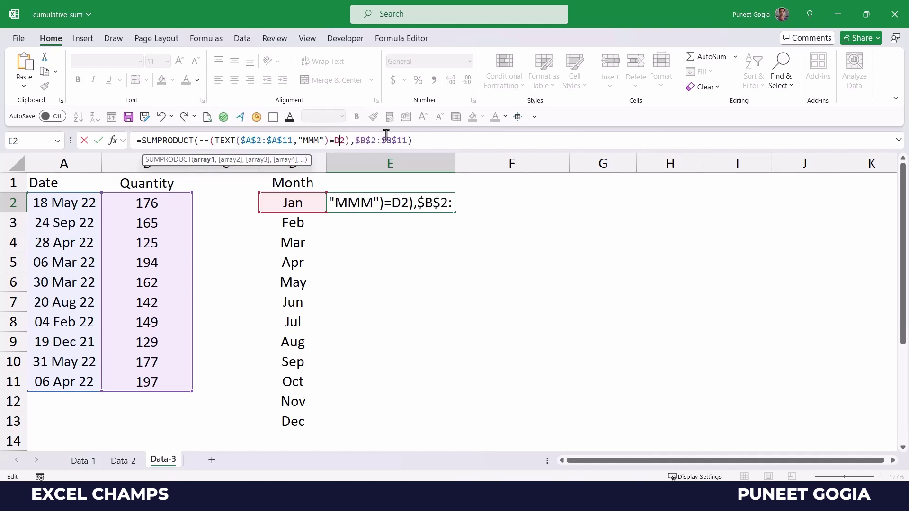
{"action": "key", "text": "Return"}
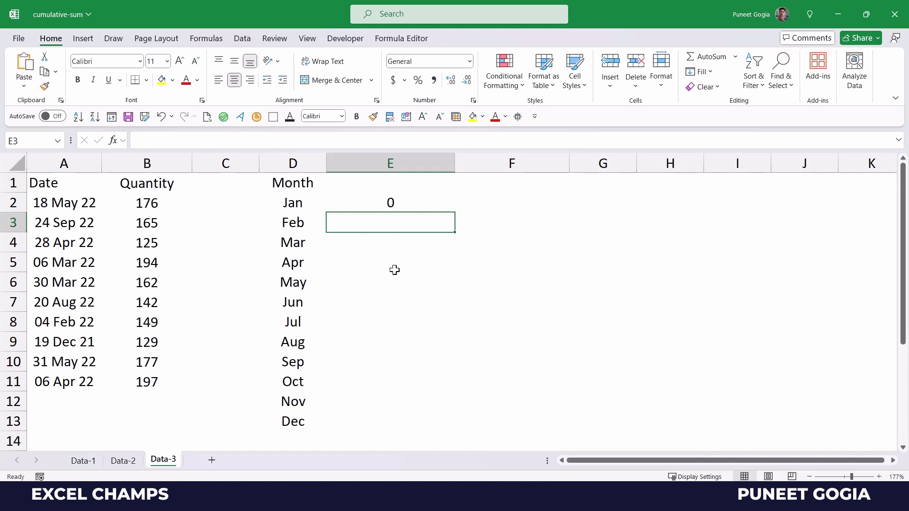
- Copy the month-total formula into E3 and E4, confirming March totals 356
{"action": "key", "text": "ctrl+d"}
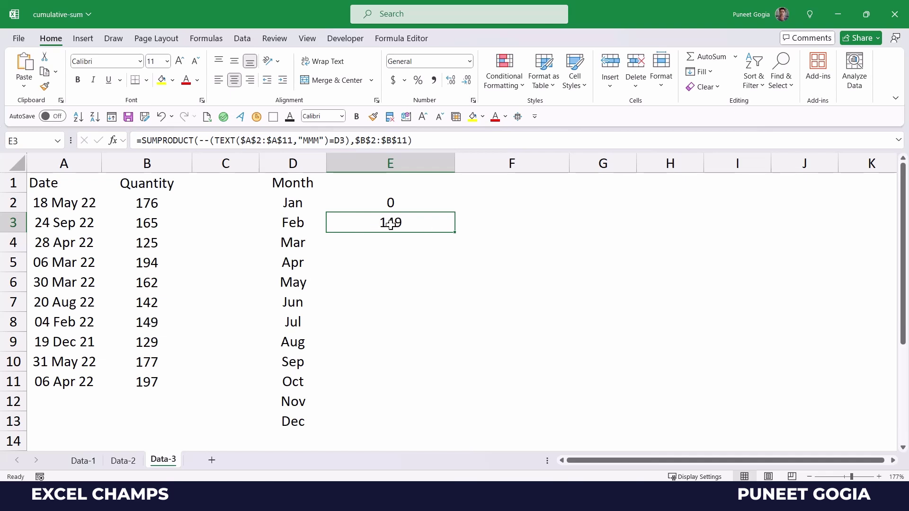
{"action": "left_click", "coordinate": [391, 247]}
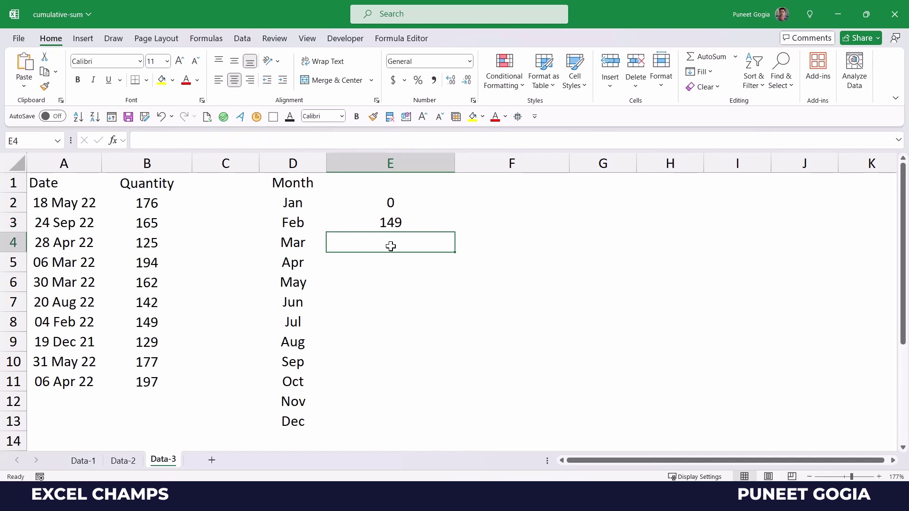
{"action": "key", "text": "ctrl+d"}
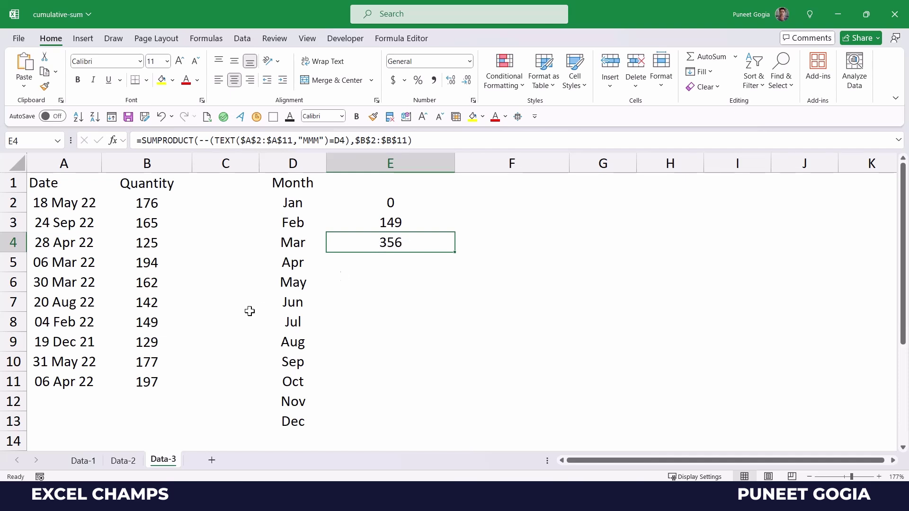
{"action": "left_click_drag", "start_coordinate": [152, 261], "coordinate": [153, 287]}
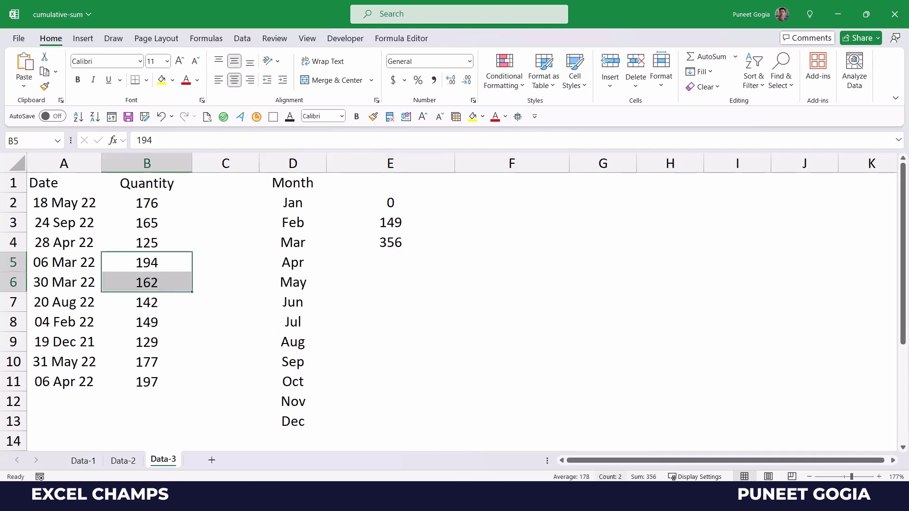
- Fill the formula through E13 for December (129) and check the monthly totals' sum
{"action": "left_click_drag", "start_coordinate": [382, 413], "coordinate": [404, 241]}
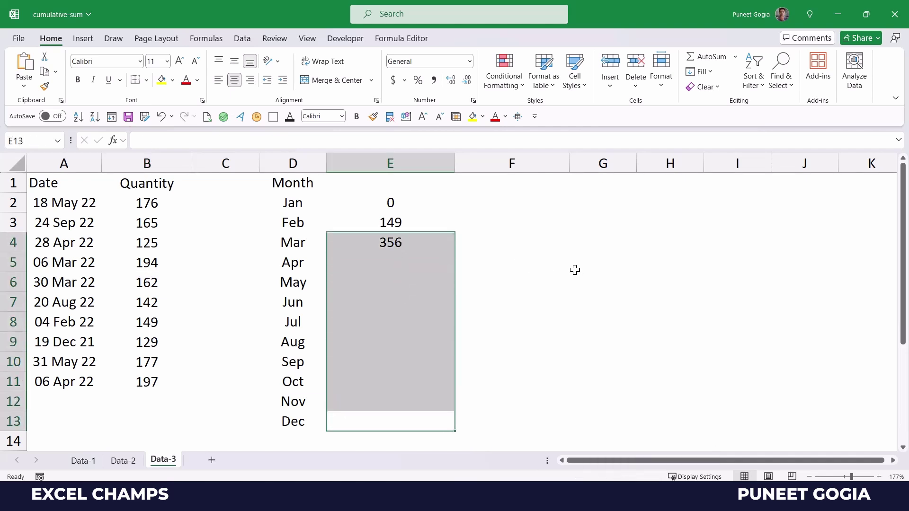
{"action": "key", "text": "ctrl+d"}
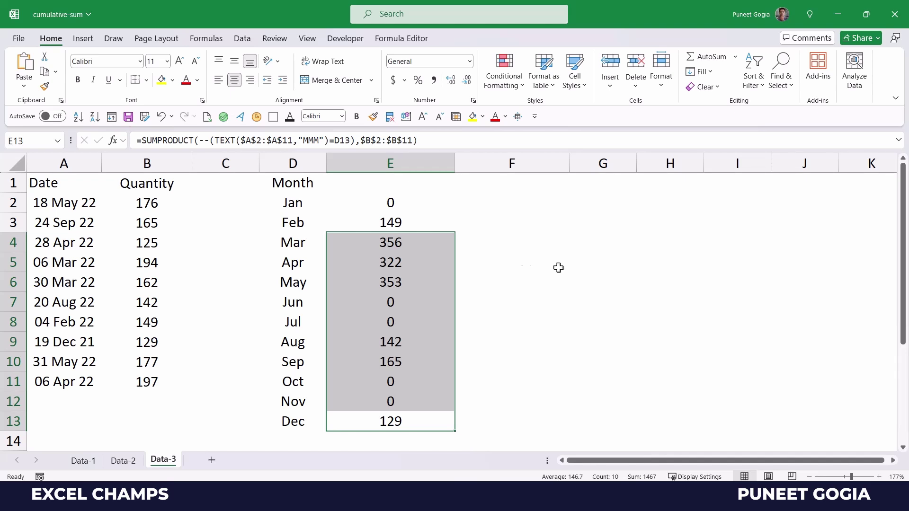
{"action": "left_click", "coordinate": [474, 225]}
{"action": "left_click_drag", "start_coordinate": [402, 205], "coordinate": [406, 417]}
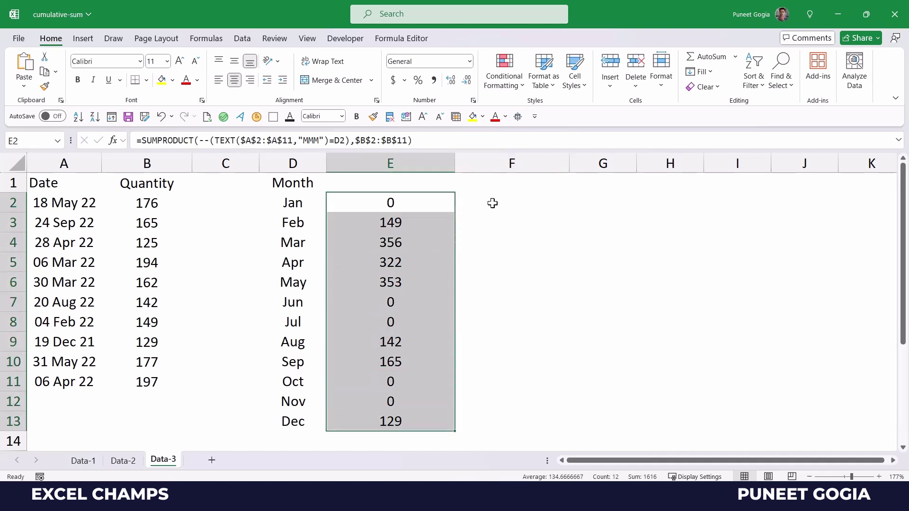
{"action": "left_click", "coordinate": [492, 219]}
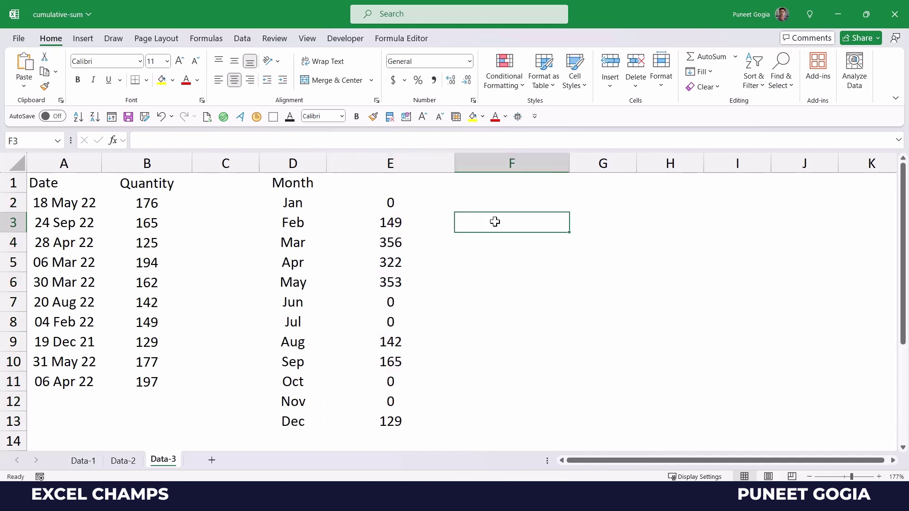
- Enter =SUM($E$3:E3) in F3 as the cumulative monthly total
{"action": "type", "text": "=SUM("}
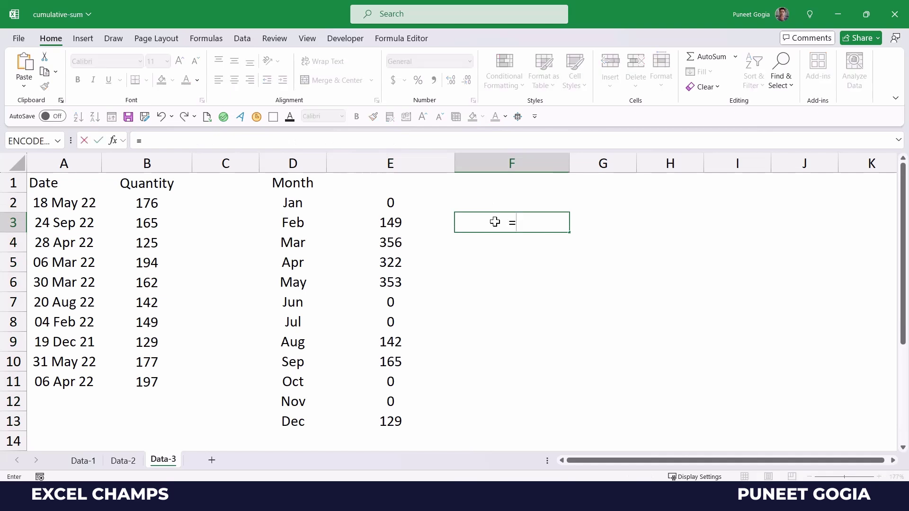
{"action": "key", "text": "Left"}
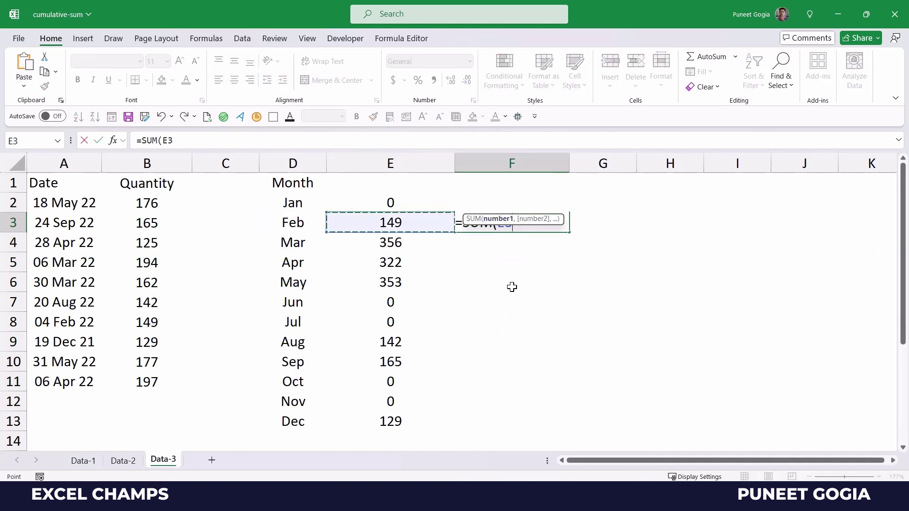
{"action": "key", "text": "F8"}
{"action": "key", "text": "Left"}
{"action": "key", "text": "Right"}
{"action": "left_click", "coordinate": [202, 145]}
{"action": "type", "text": ")"}
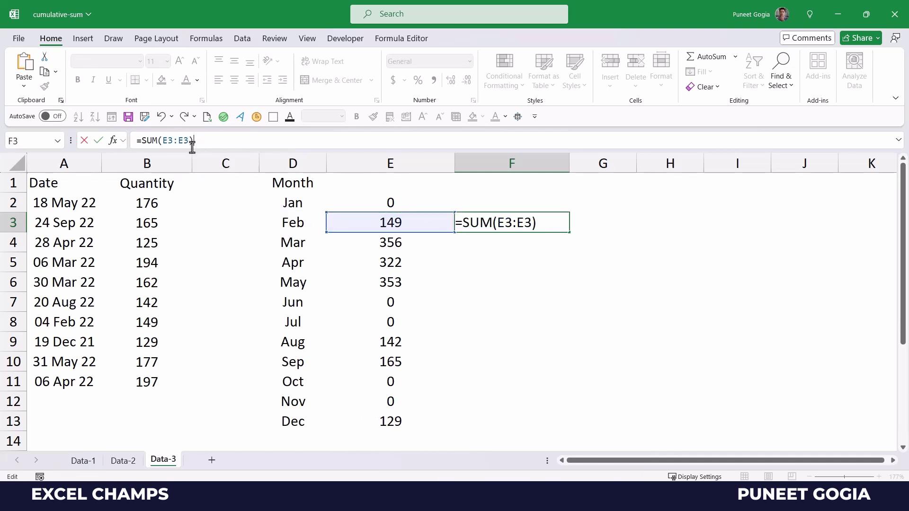
{"action": "left_click", "coordinate": [171, 141]}
{"action": "type", "text": "$"}
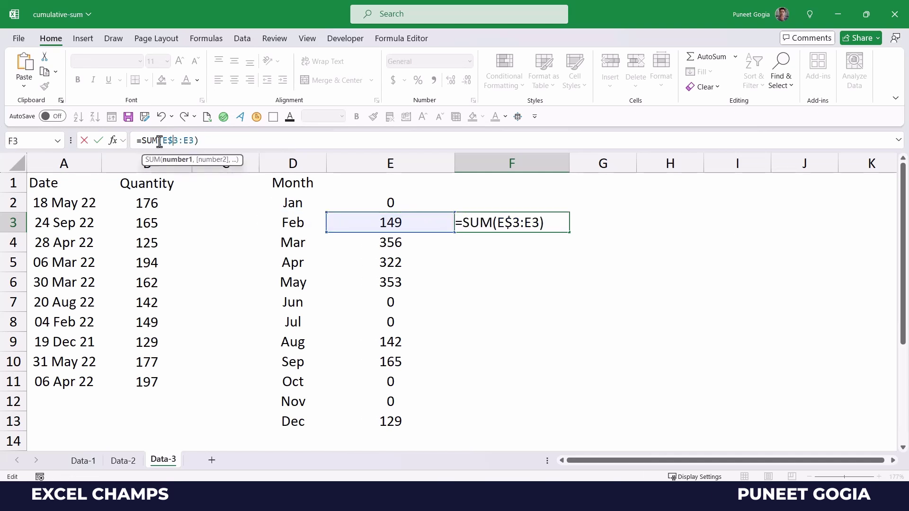
{"action": "key", "text": "Left"}
{"action": "key", "text": "Left"}
{"action": "type", "text": "$"}
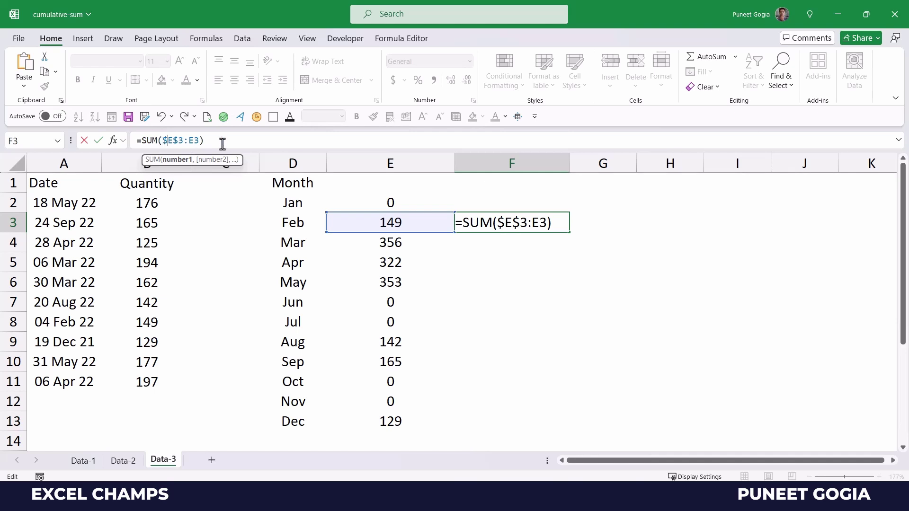
{"action": "key", "text": "Return"}
- Fill the running total down F3:F13, ending at 1616 for Dec
{"action": "key", "text": "Left"}
{"action": "key", "text": "ctrl+Down"}
{"action": "key", "text": "Right"}
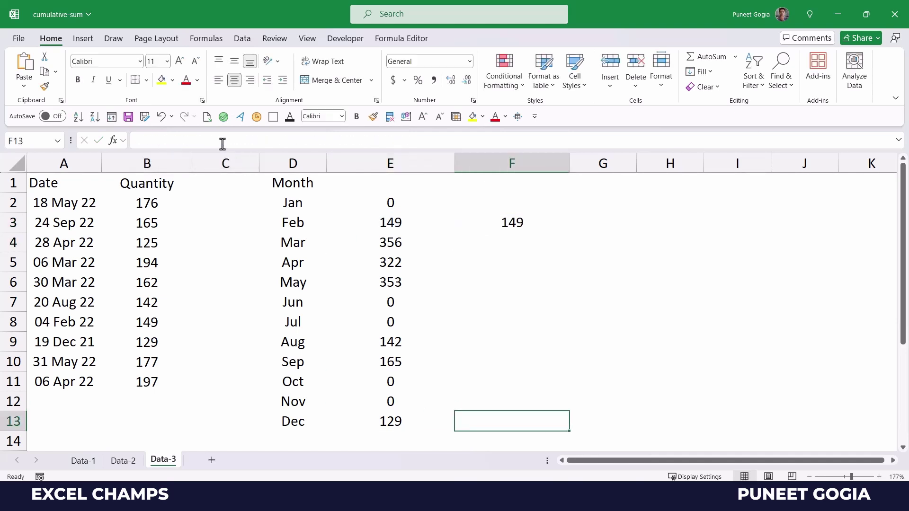
{"action": "key", "text": "ctrl+shift+Up"}
{"action": "key", "text": "ctrl+d"}
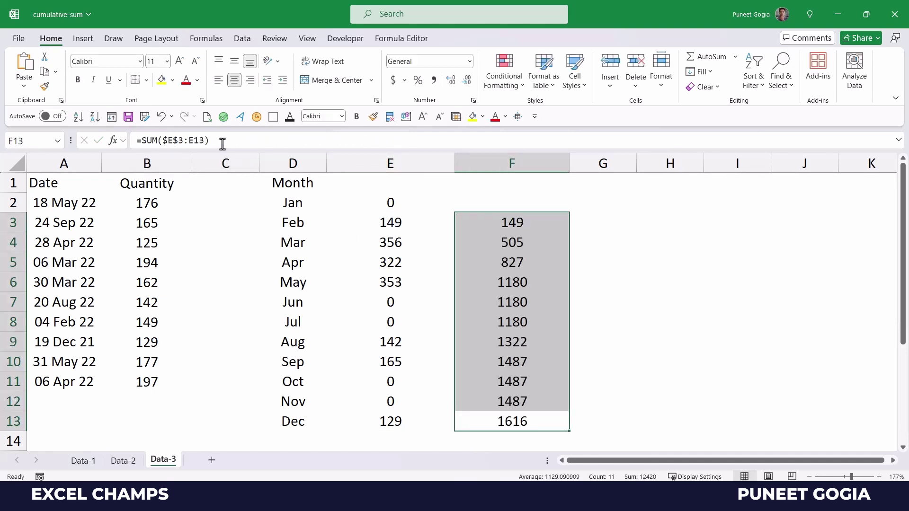
{"action": "key", "text": "Down"}
{"action": "key", "text": "Up"}
{"action": "key", "text": "Up"}
{"action": "key", "text": "Up"}
{"action": "key", "text": "Up"}
{"action": "key", "text": "Up"}
{"action": "key", "text": "Up"}
{"action": "key", "text": "Up"}
{"action": "key", "text": "Up"}
{"action": "key", "text": "Up"}
{"action": "key", "text": "Up"}
{"action": "key", "text": "Up"}
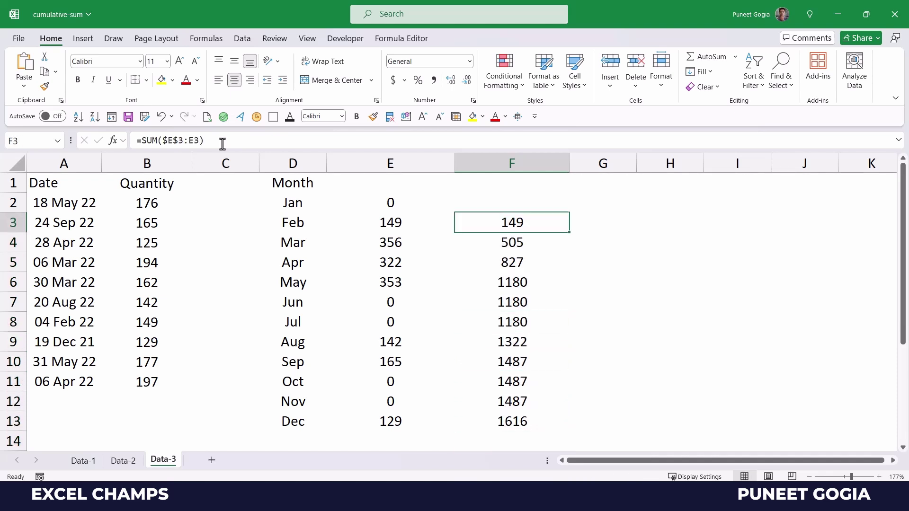
{"action": "key", "text": "Left"}
{"action": "key", "text": "Right"}
{"action": "left_click", "coordinate": [384, 202]}
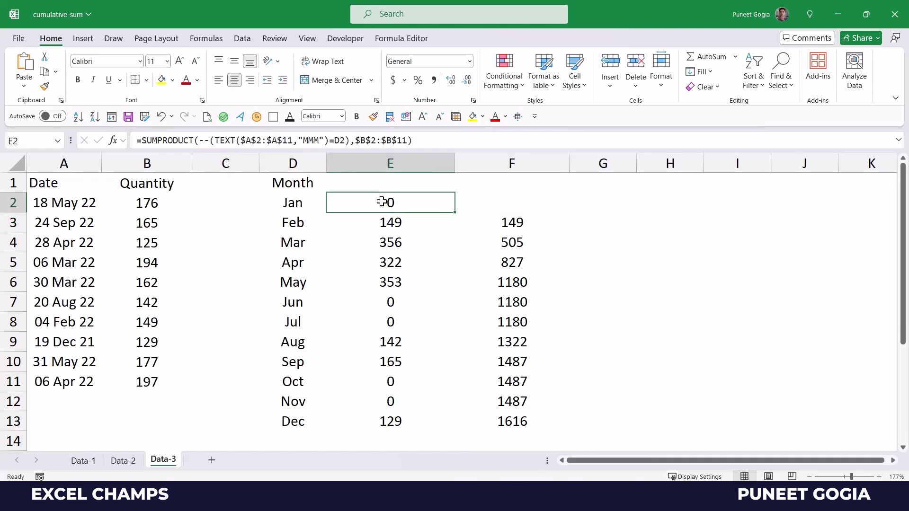
{"action": "double_click", "coordinate": [218, 140]}
{"action": "left_click_drag", "start_coordinate": [249, 143], "coordinate": [327, 143]}
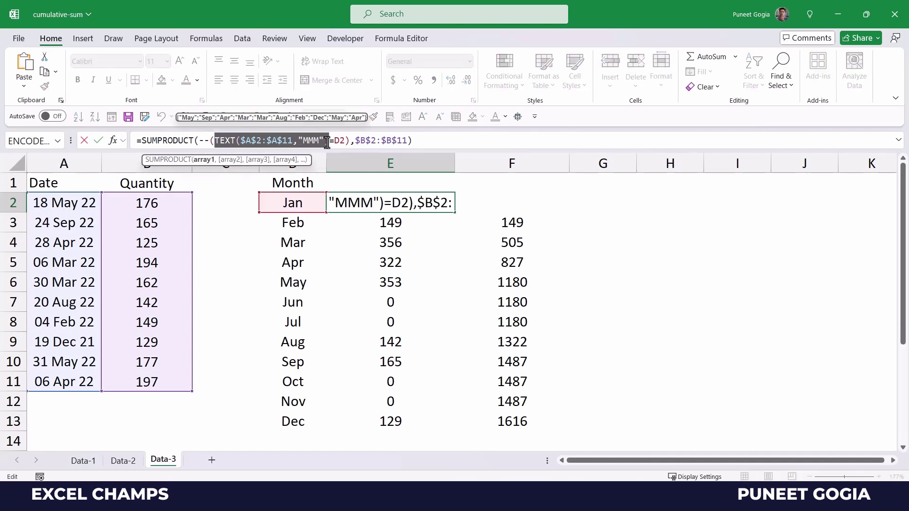
{"action": "key", "text": "F9"}
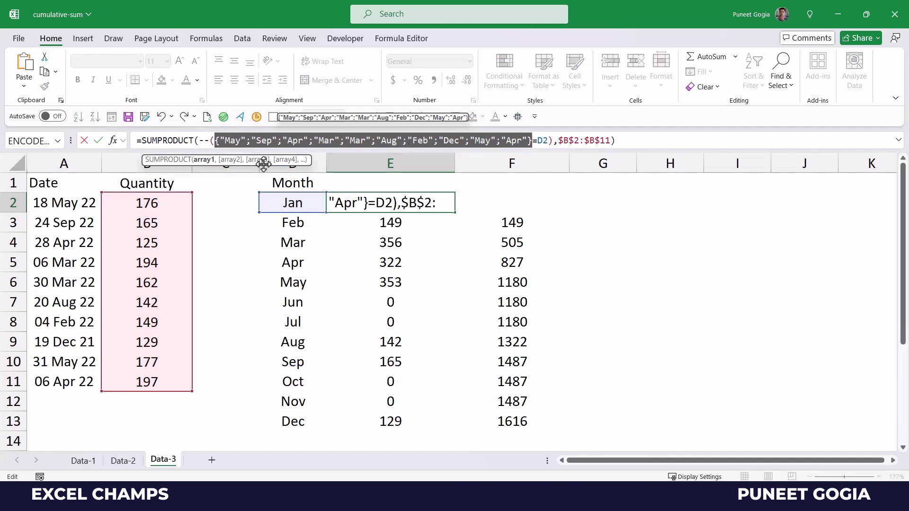
{"action": "key", "text": "Escape"}
{"action": "left_click_drag", "start_coordinate": [215, 141], "coordinate": [345, 142]}
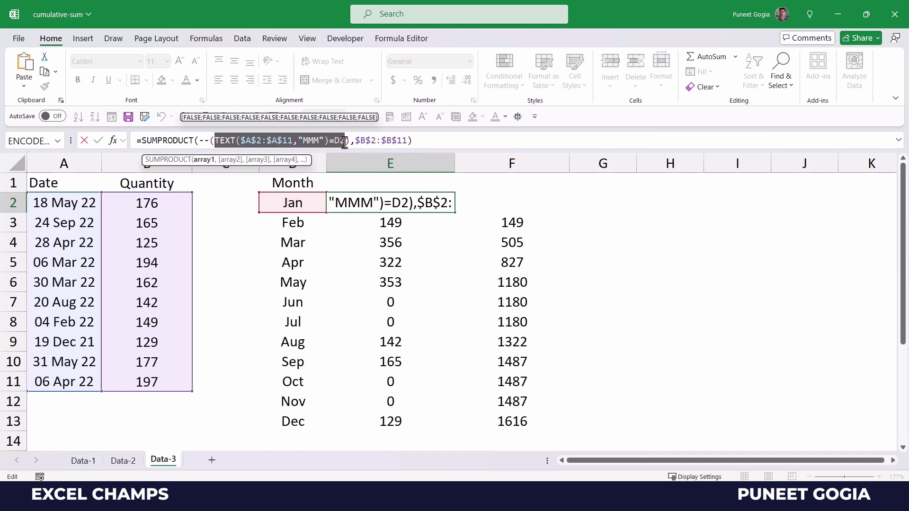
{"action": "key", "text": "F9"}
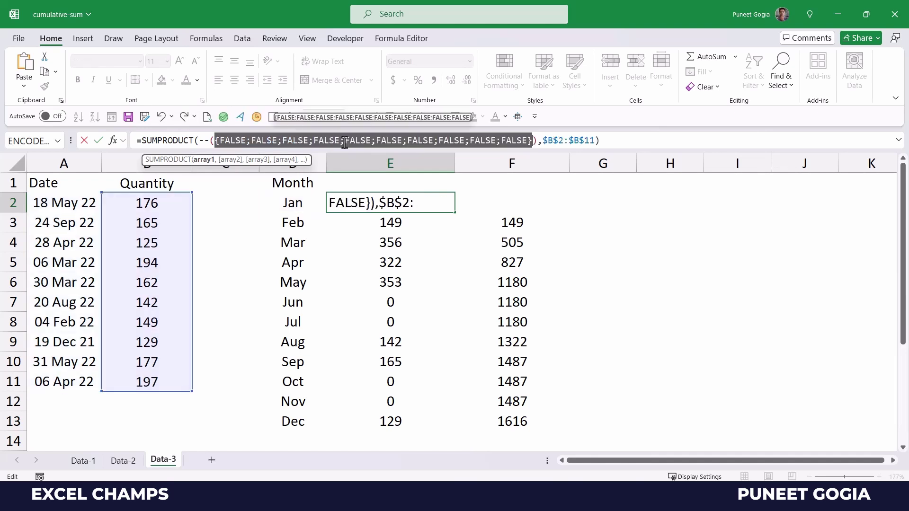
{"action": "key", "text": "Escape"}
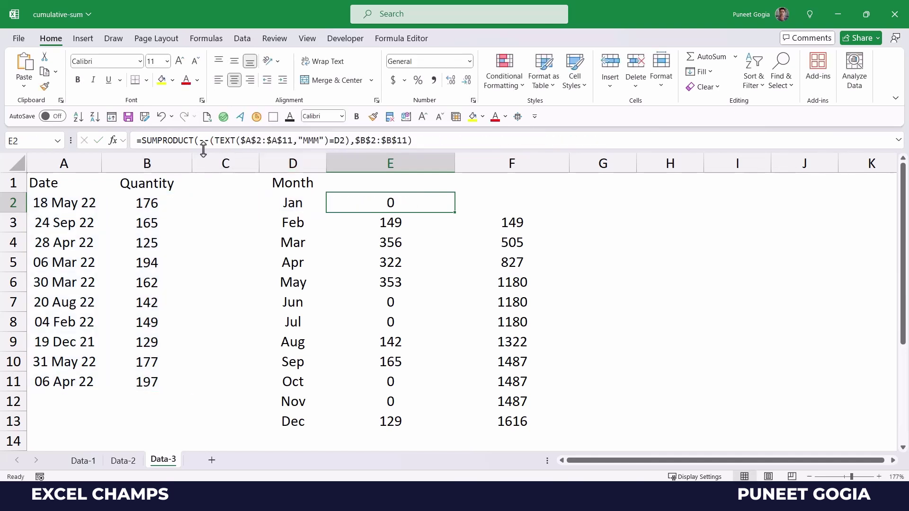
{"action": "left_click_drag", "start_coordinate": [200, 141], "coordinate": [350, 143]}
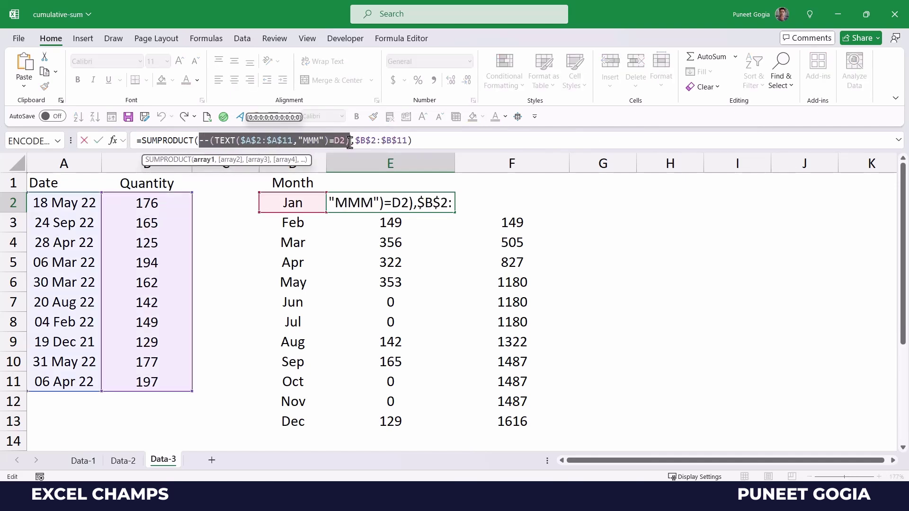
{"action": "key", "text": "F9"}
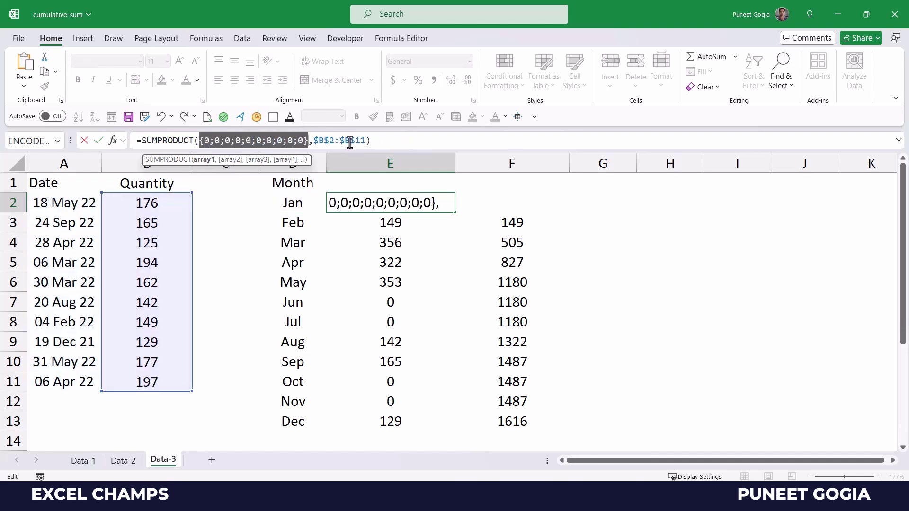
{"action": "left_click", "coordinate": [313, 141]}
{"action": "left_click_drag", "start_coordinate": [314, 142], "coordinate": [366, 142]}
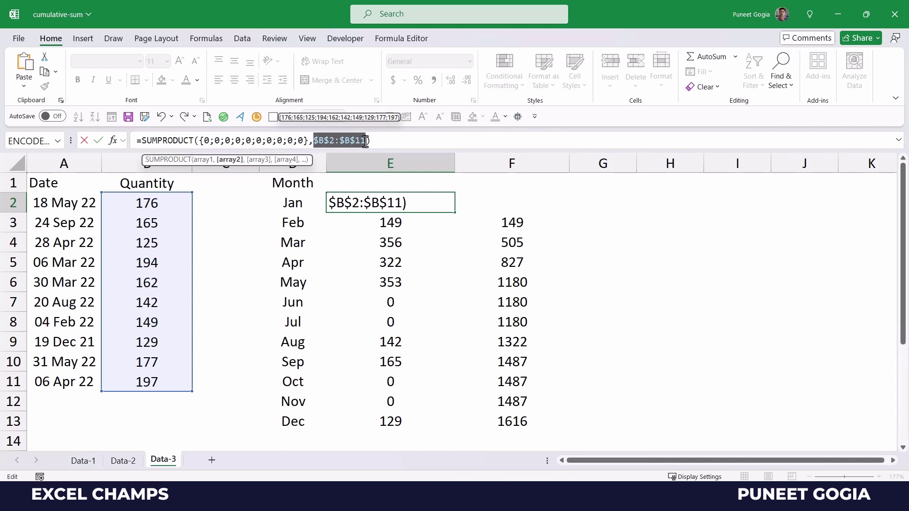
{"action": "key", "text": "shift"}
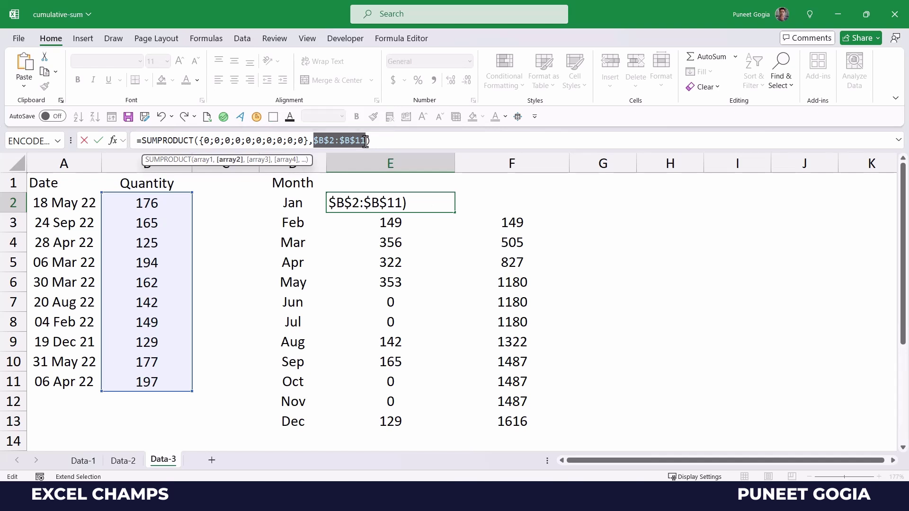
{"action": "key", "text": "F9"}
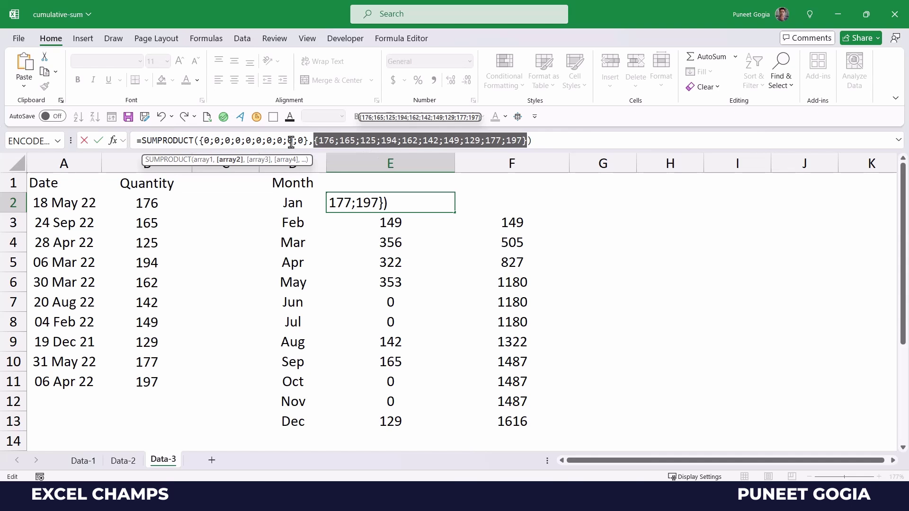
{"action": "left_click", "coordinate": [210, 141]}
{"action": "double_click", "coordinate": [320, 141]}
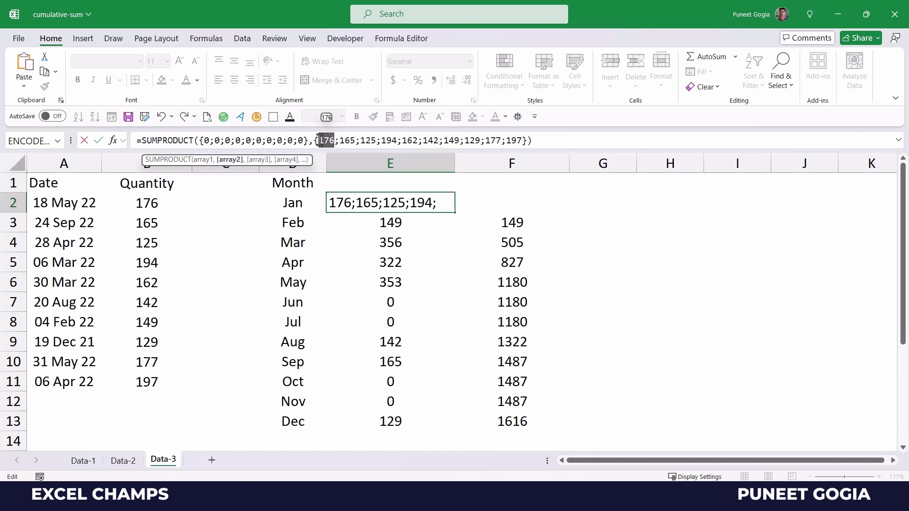
{"action": "key", "text": "Escape"}
{"action": "left_click", "coordinate": [386, 222]}
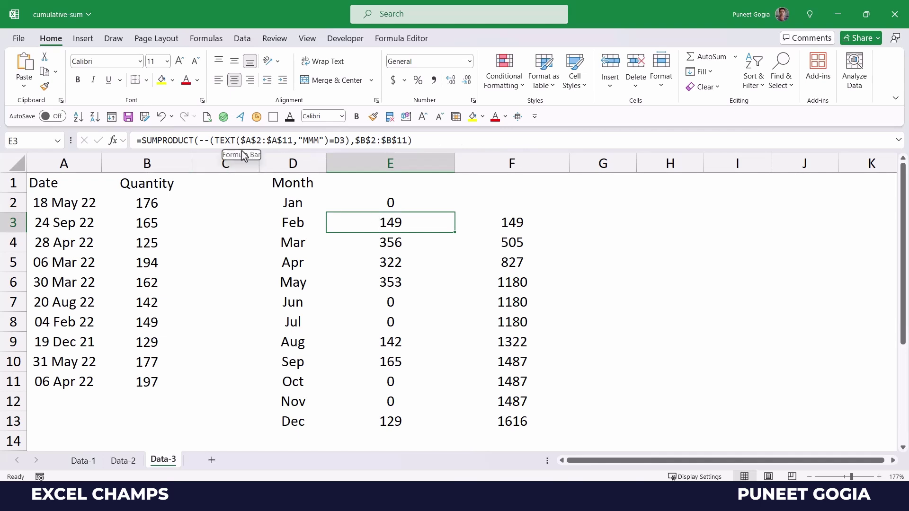
{"action": "left_click_drag", "start_coordinate": [197, 141], "coordinate": [349, 138]}
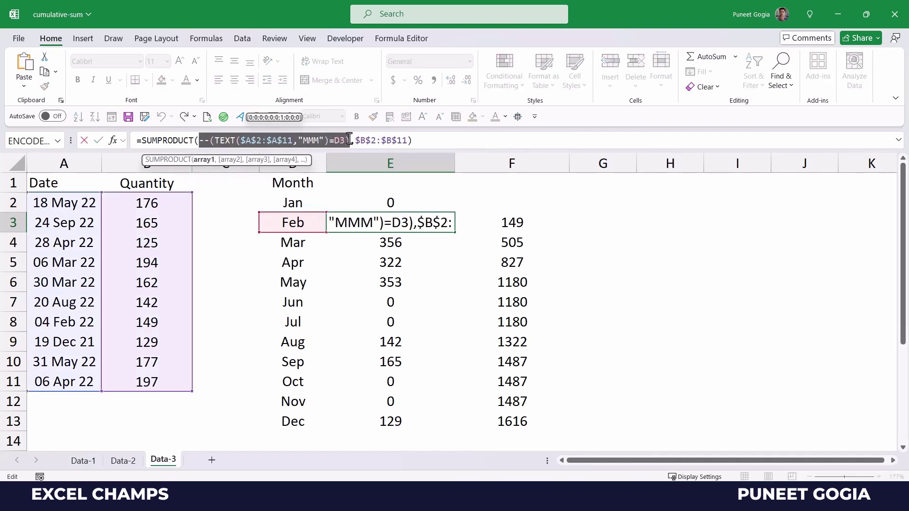
{"action": "key", "text": "F9"}
{"action": "left_click_drag", "start_coordinate": [313, 140], "coordinate": [366, 141]}
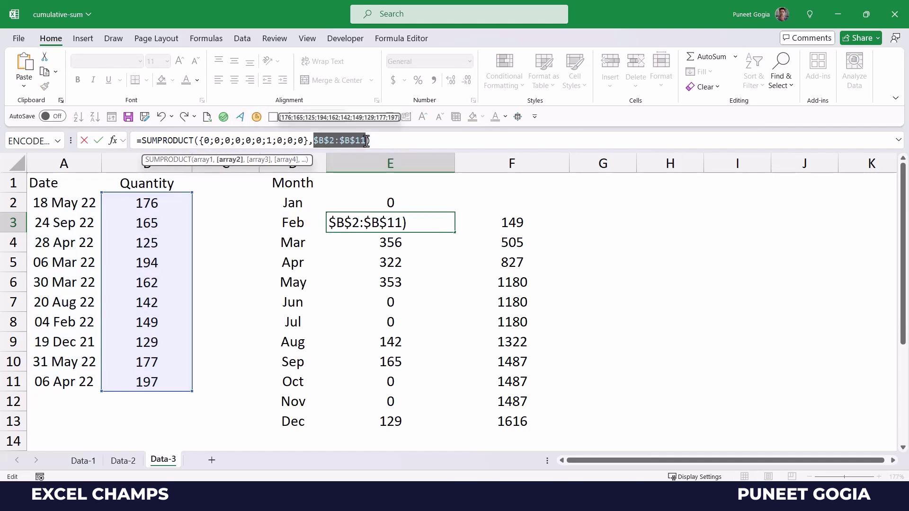
{"action": "key", "text": "F9"}
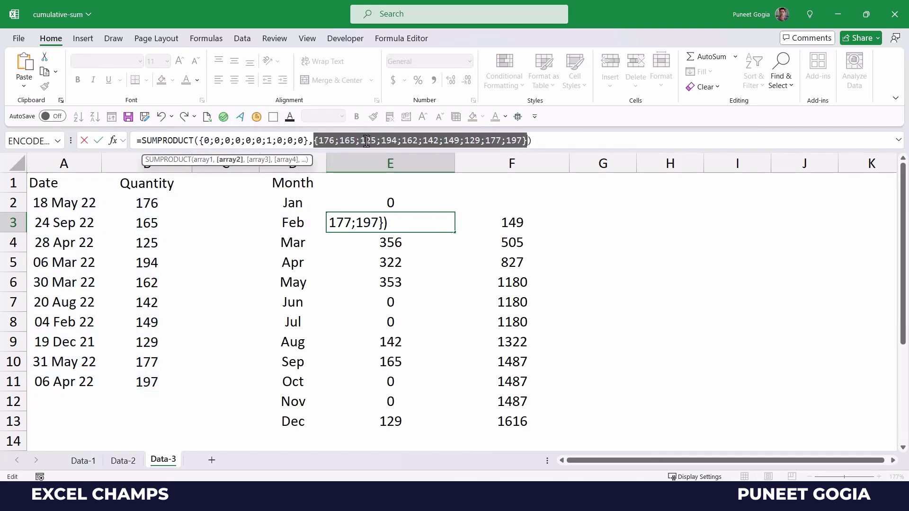
{"action": "left_click", "coordinate": [268, 141]}
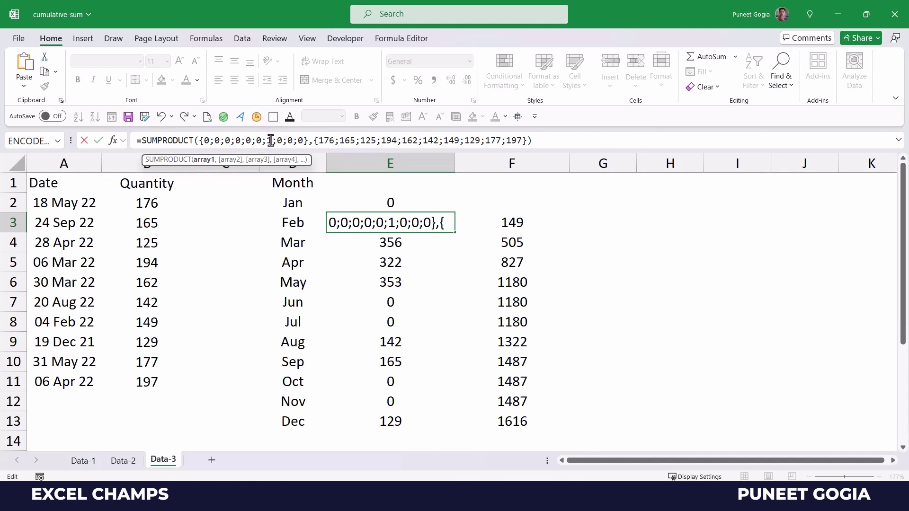
{"action": "left_click_drag", "start_coordinate": [444, 141], "coordinate": [461, 141]}
{"action": "left_click", "coordinate": [462, 140]}
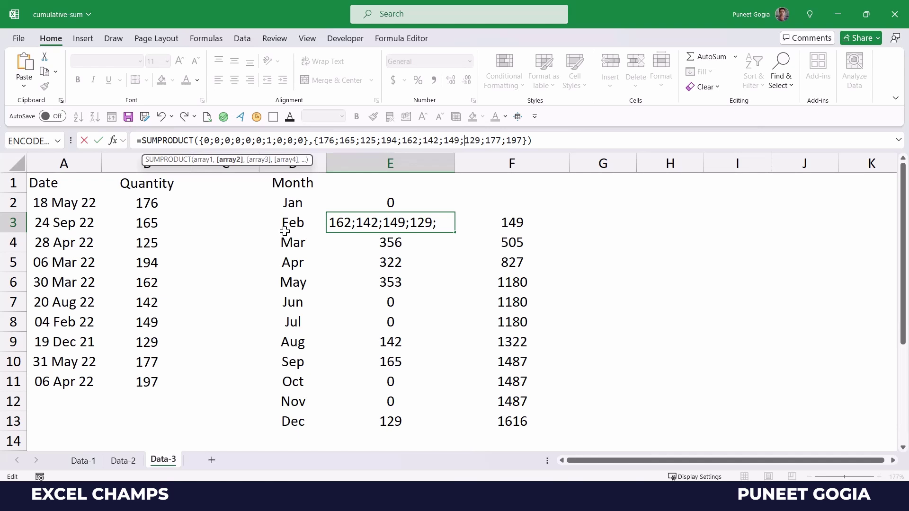
{"action": "key", "text": "Escape"}
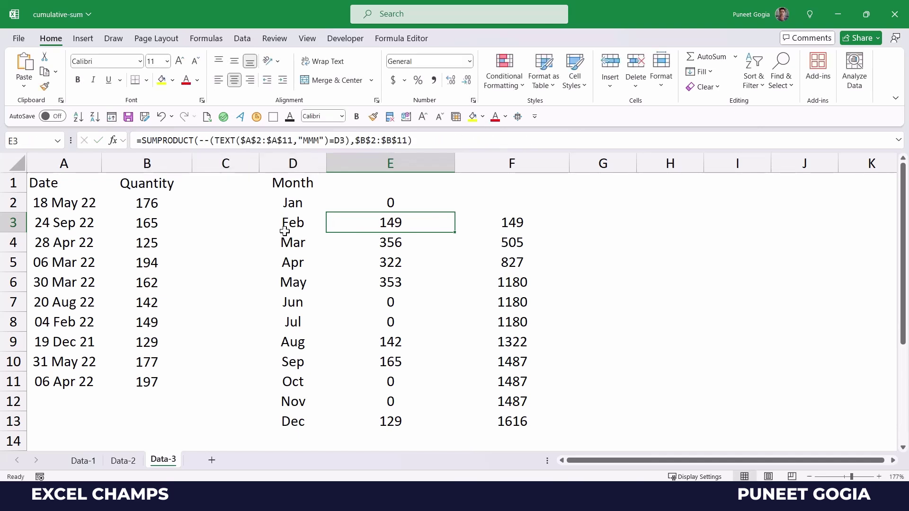
{"action": "key", "text": "Right"}
{"action": "key", "text": "Right"}
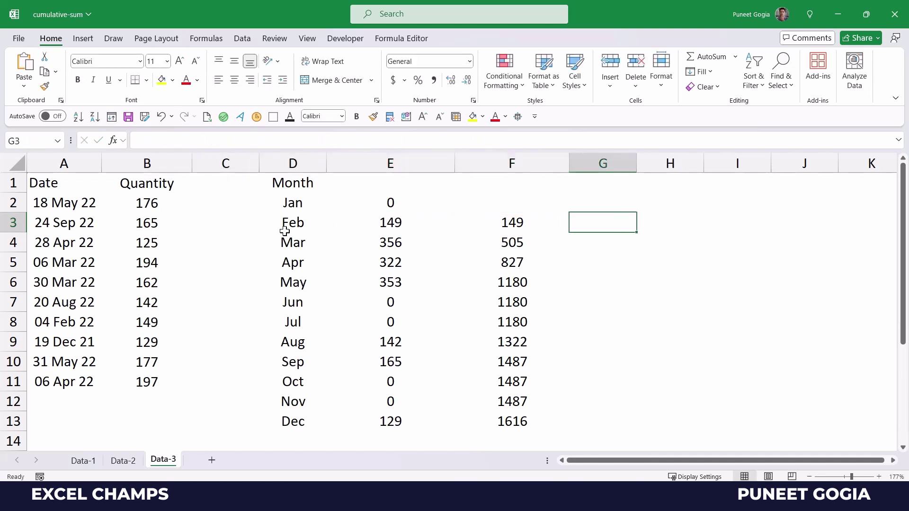
{"action": "key", "text": "Left"}
{"action": "key", "text": "ctrl+Down"}
{"action": "key", "text": "ctrl+Up"}
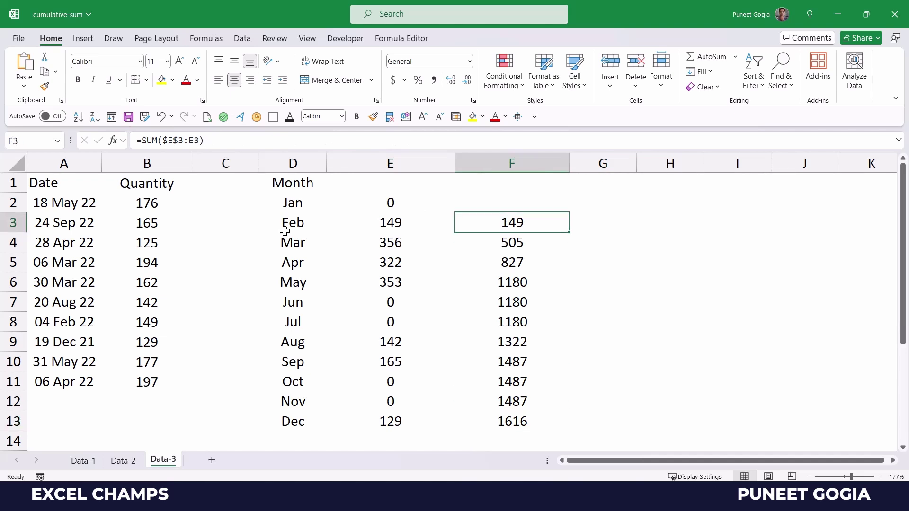